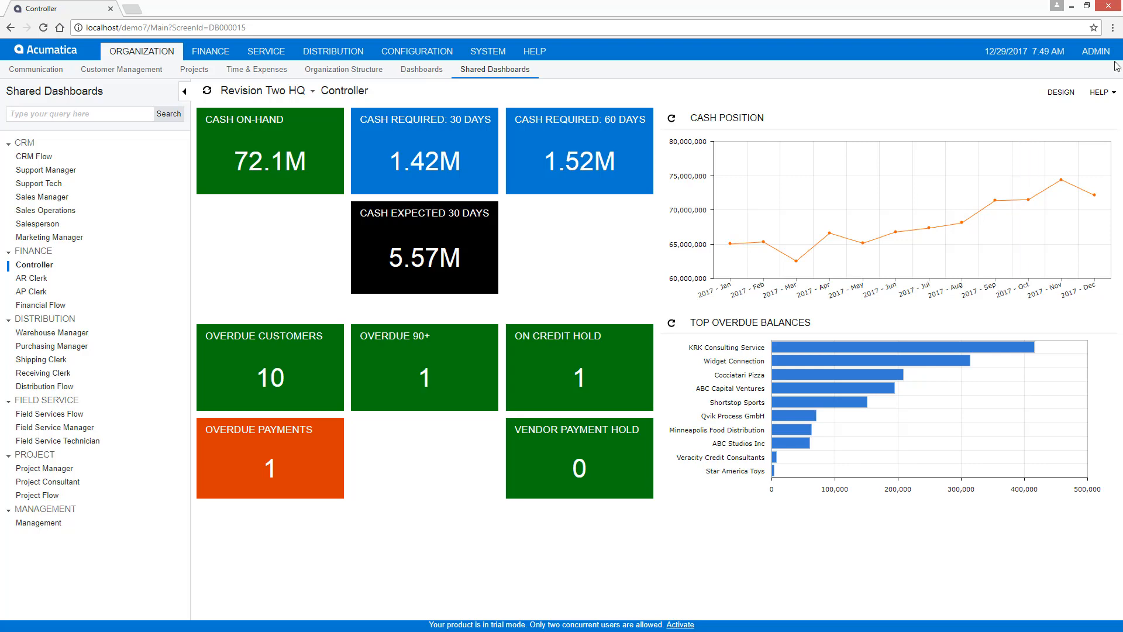
- Switch from the classic interface to the modern interface
{"action": "left_click", "coordinate": [1095, 51]}
{"action": "left_click", "coordinate": [1082, 90]}
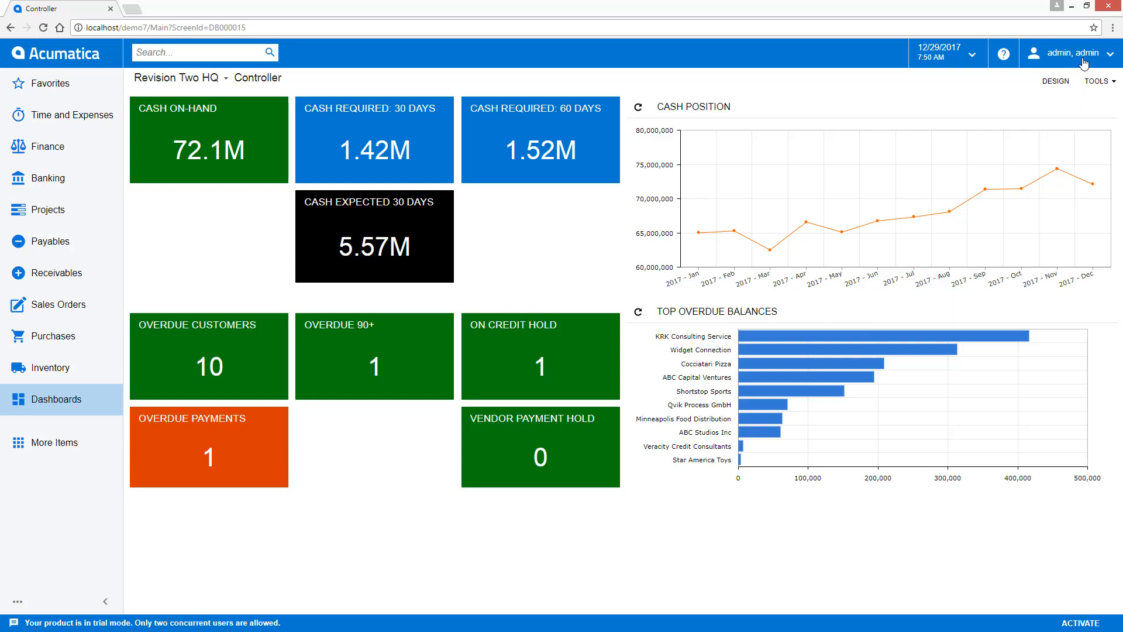
- View the general settings in the signed-in account's user profile and return to the Controller dashboard
{"action": "left_click", "coordinate": [1081, 56]}
{"action": "left_click", "coordinate": [1083, 113]}
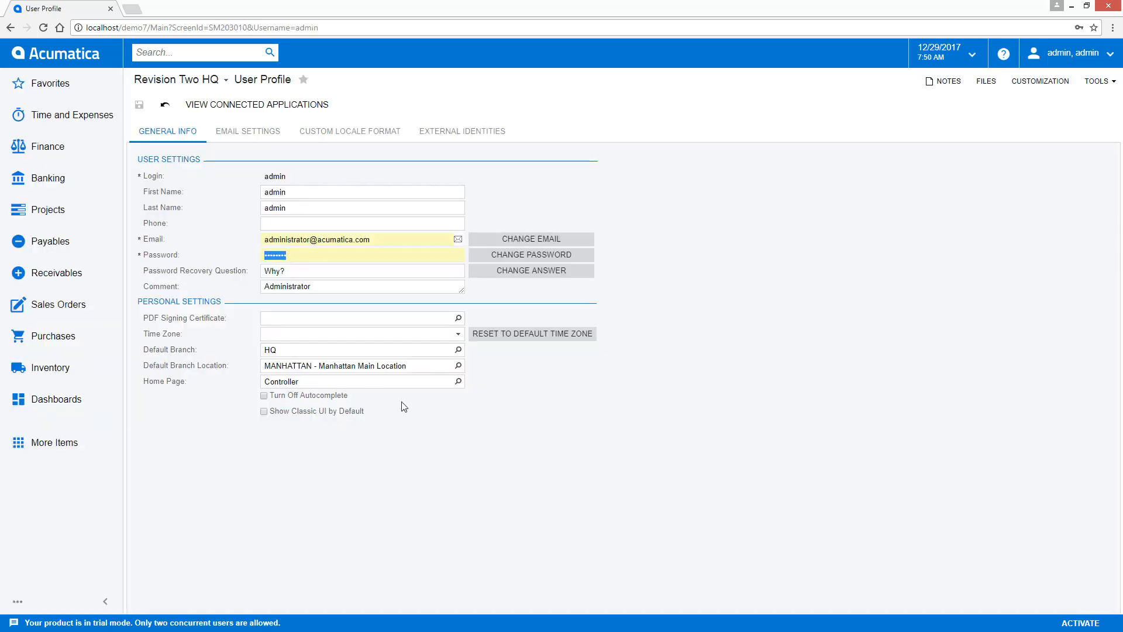
{"action": "left_click", "coordinate": [63, 55]}
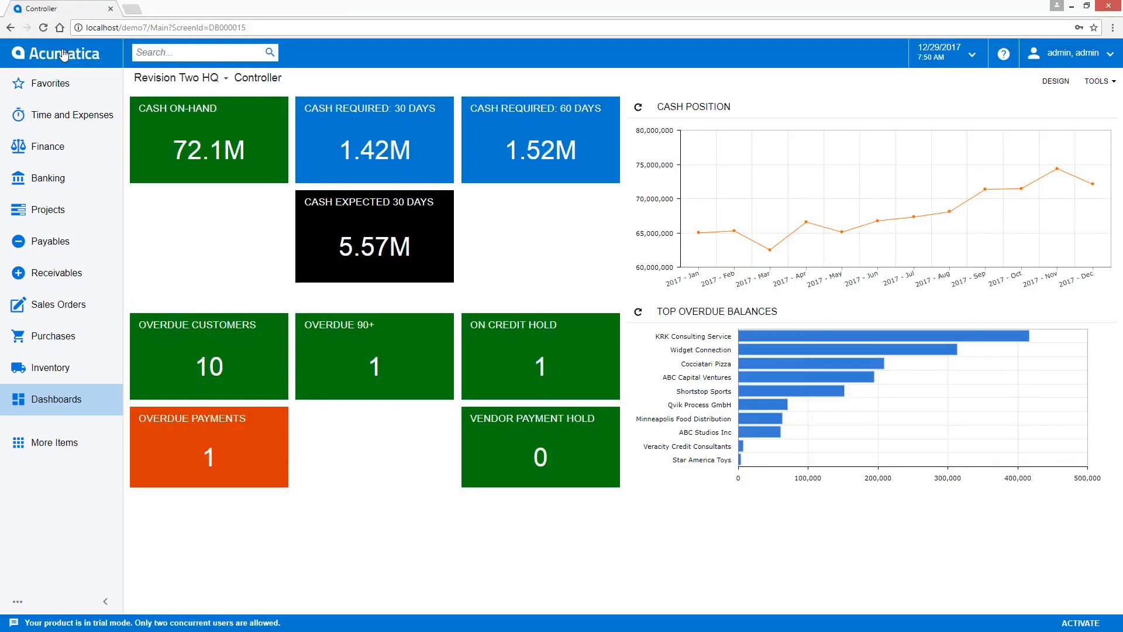
- Collapse the main navigation to icons, expand it again, and enlarge the browser window
{"action": "left_click", "coordinate": [105, 602]}
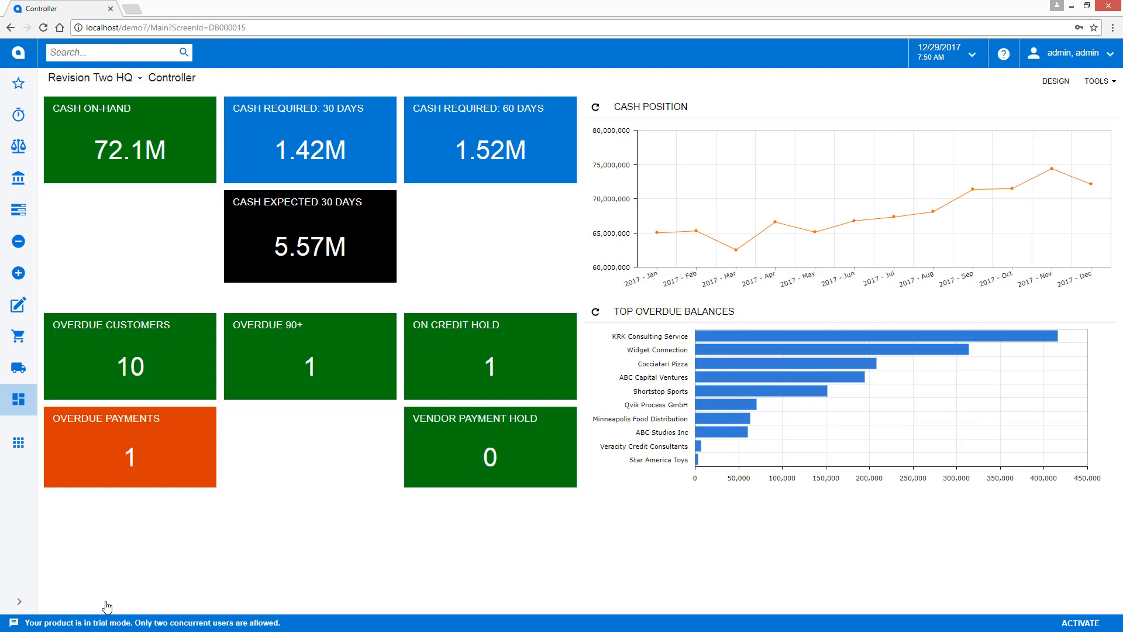
{"action": "left_click", "coordinate": [19, 602]}
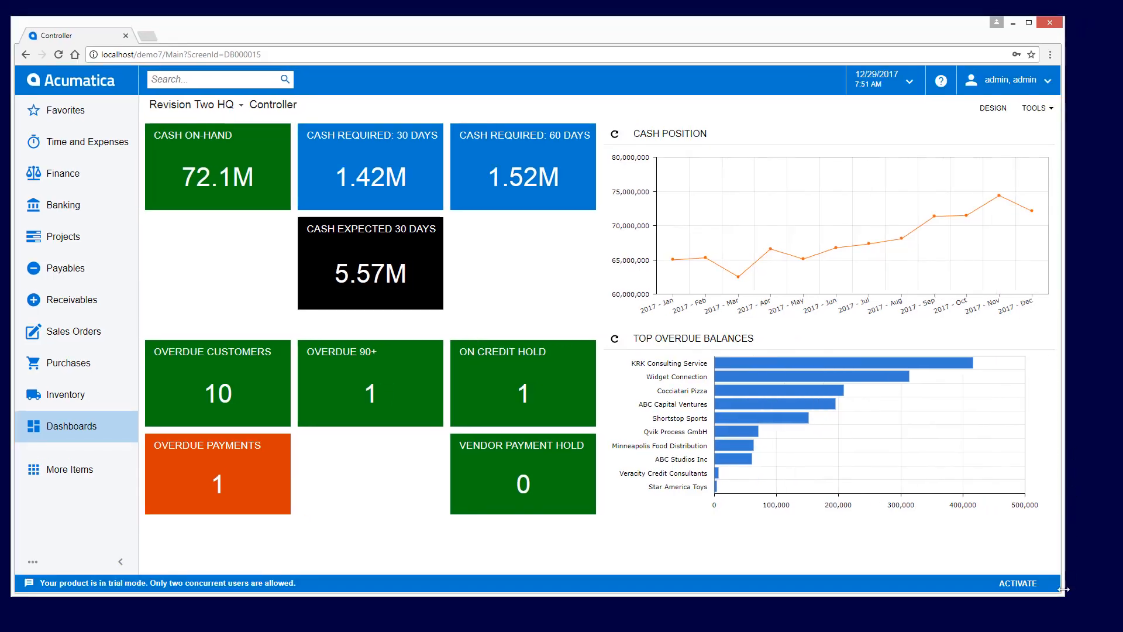
{"action": "left_click_drag", "start_coordinate": [1063, 602], "coordinate": [1115, 615]}
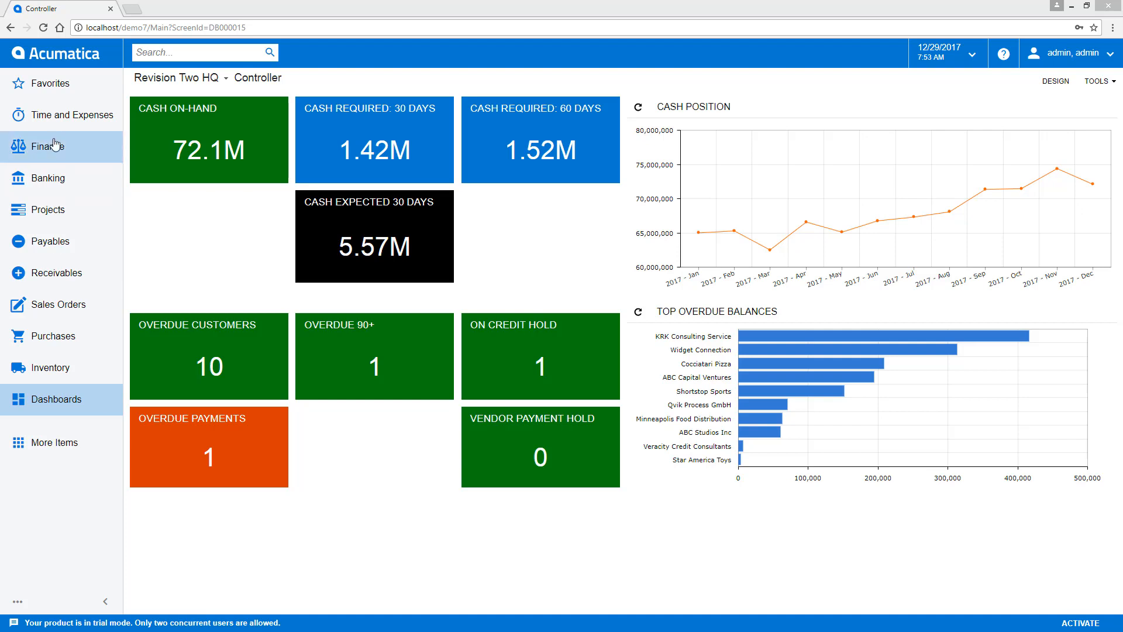
- Look at the Favorites workspace, and open the Journal Transactions list from the Finance workspace
{"action": "left_click", "coordinate": [49, 85]}
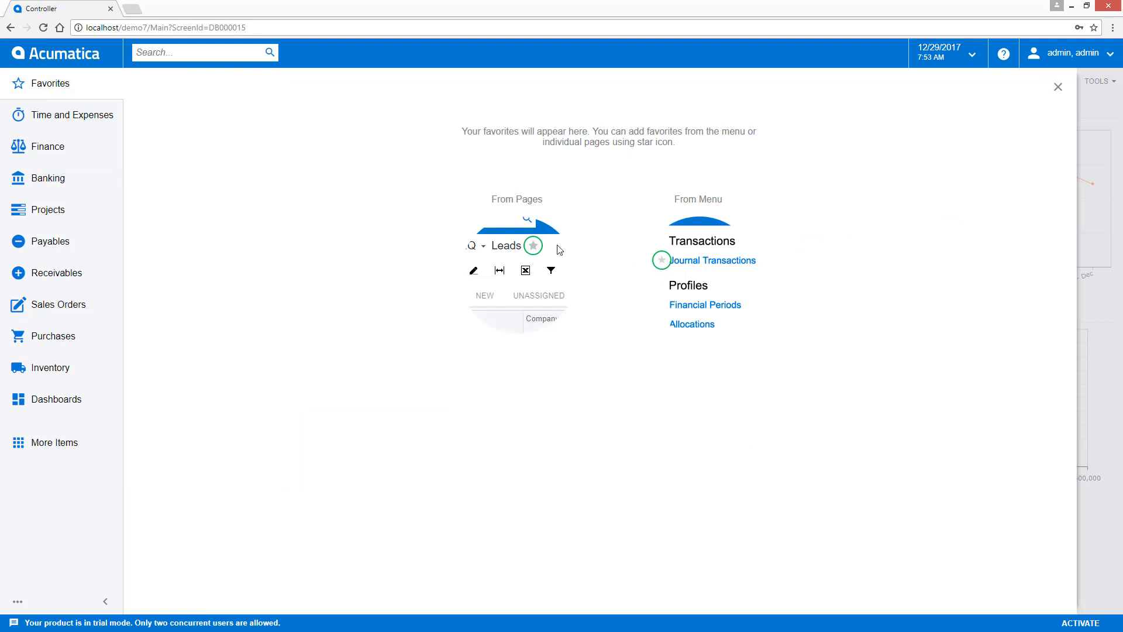
{"action": "left_click", "coordinate": [48, 149]}
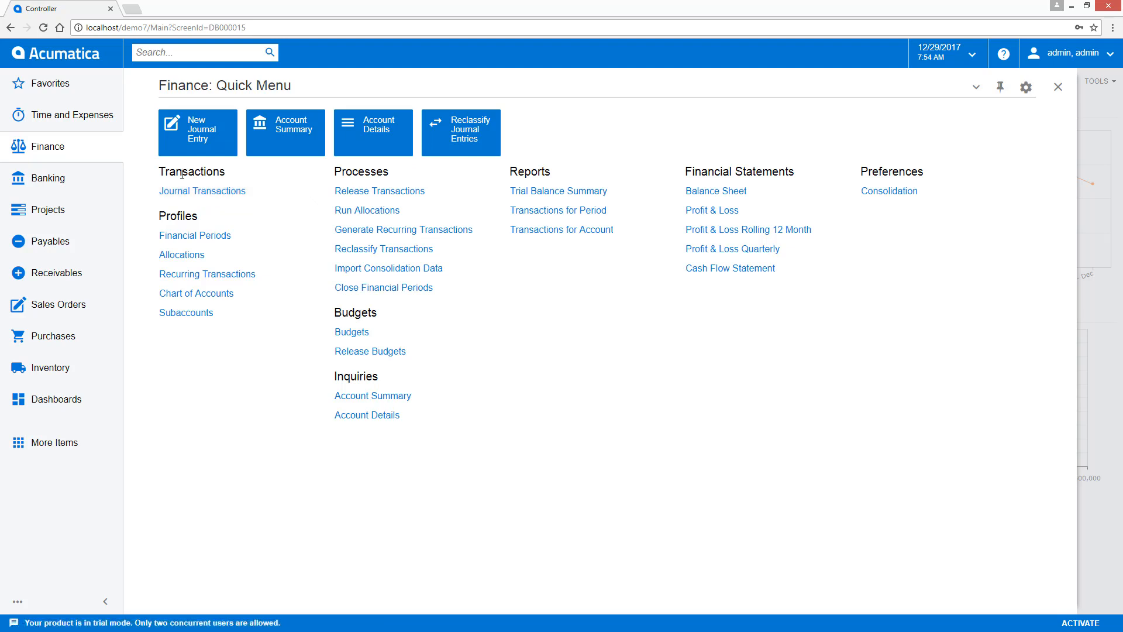
{"action": "left_click", "coordinate": [215, 191]}
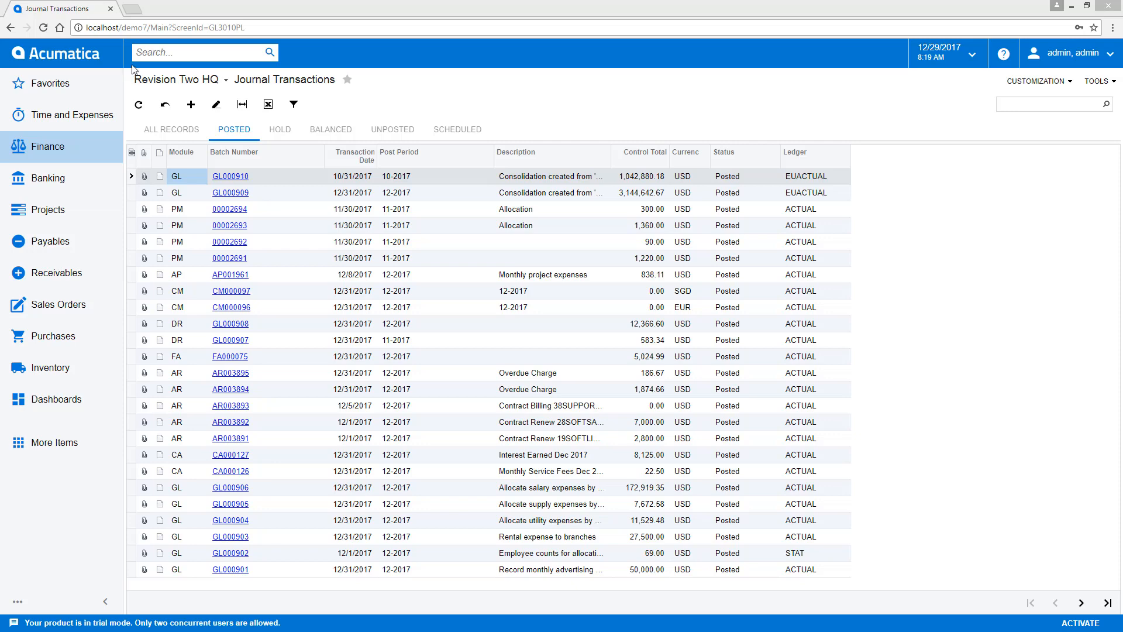
- Search the system for "abc" and review the matching transactions and profiles, help articles, and files
{"action": "left_click", "coordinate": [151, 53]}
{"action": "type", "text": "ab"}
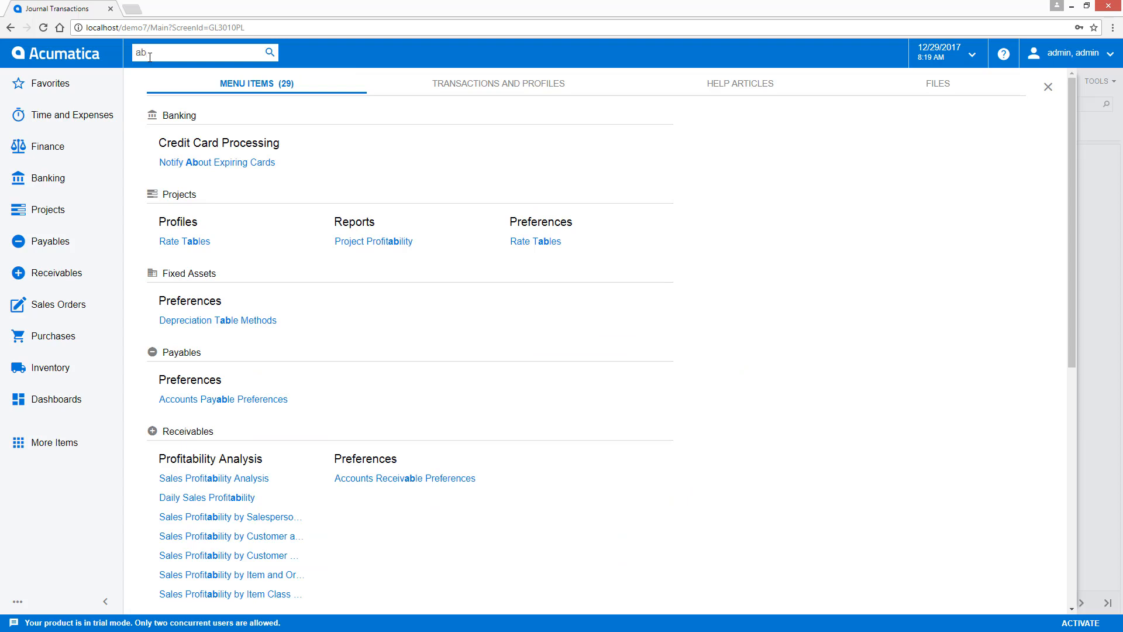
{"action": "type", "text": "c"}
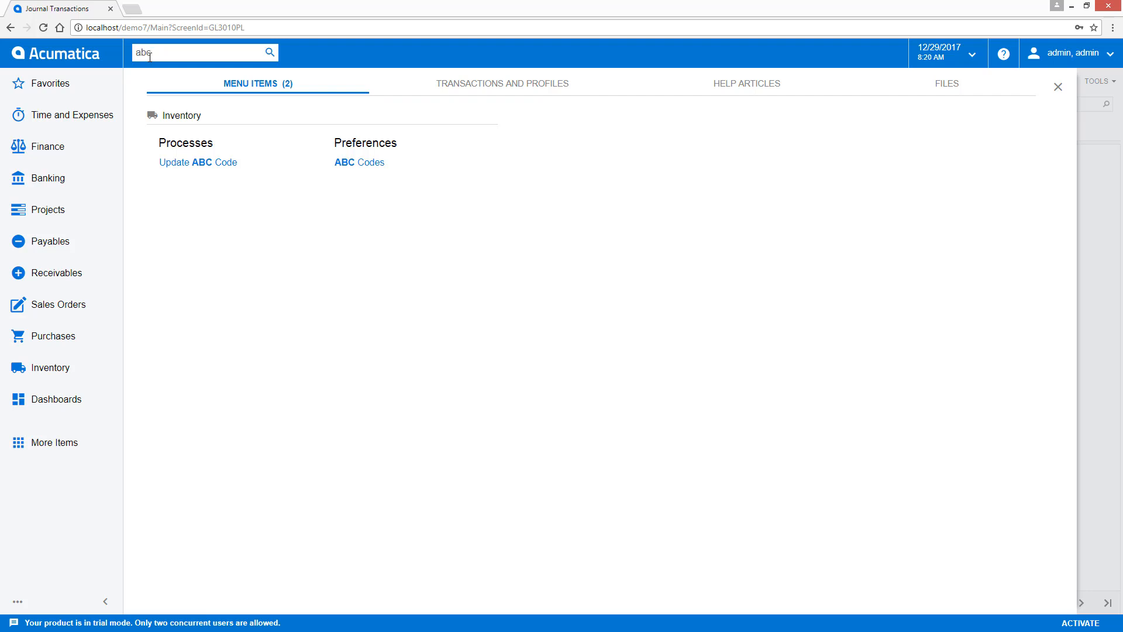
{"action": "key", "text": "Return"}
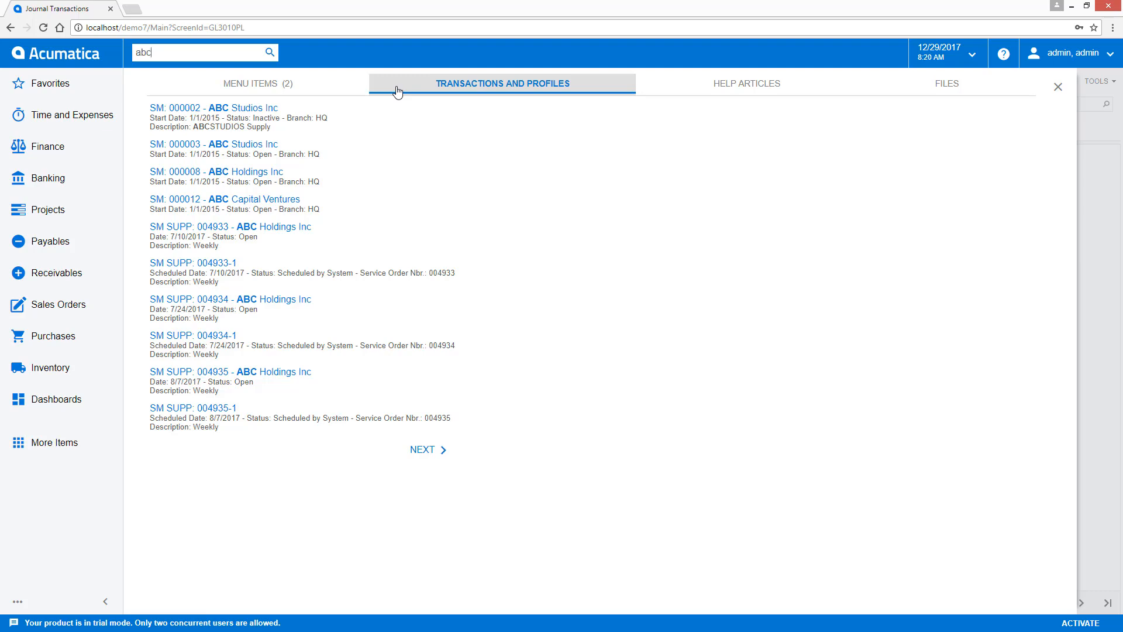
{"action": "left_click", "coordinate": [682, 89]}
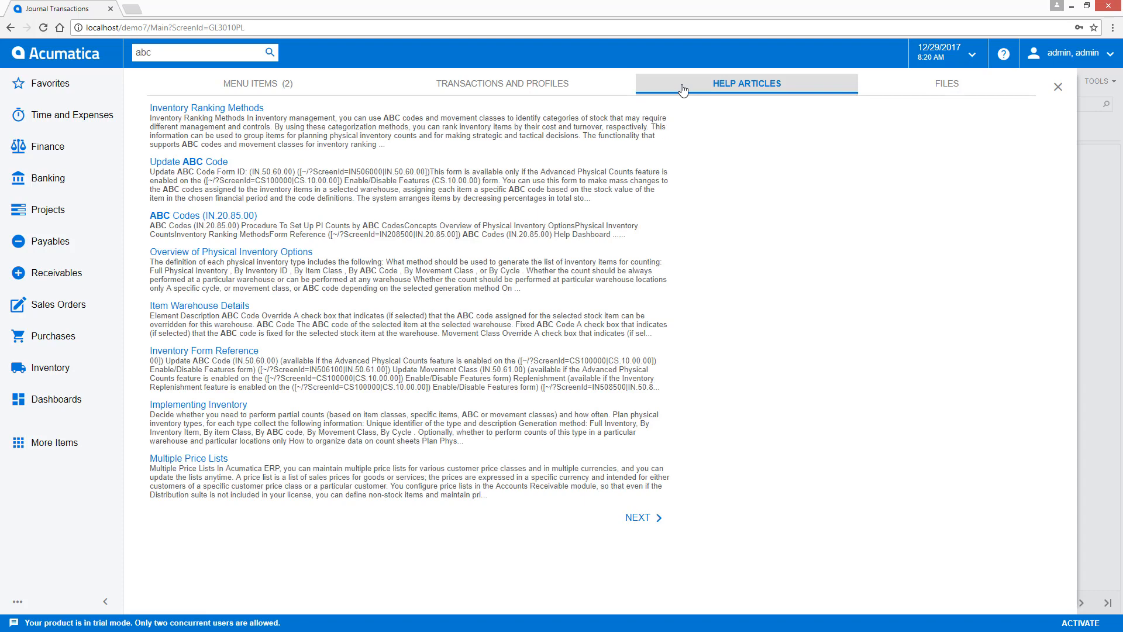
{"action": "left_click", "coordinate": [916, 87]}
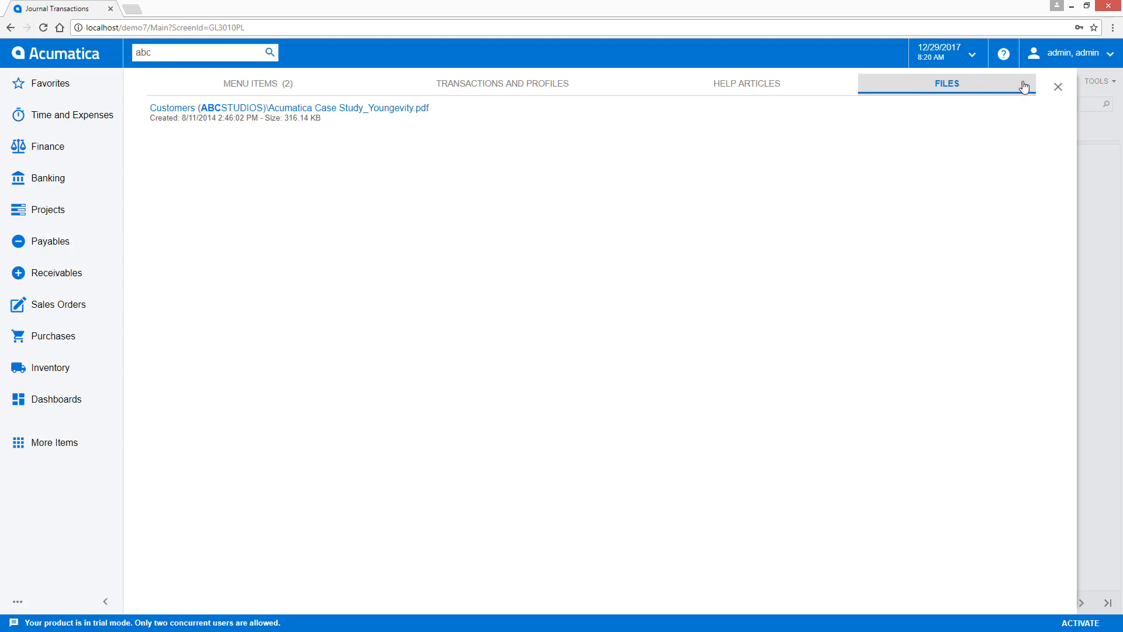
{"action": "left_click", "coordinate": [1059, 87]}
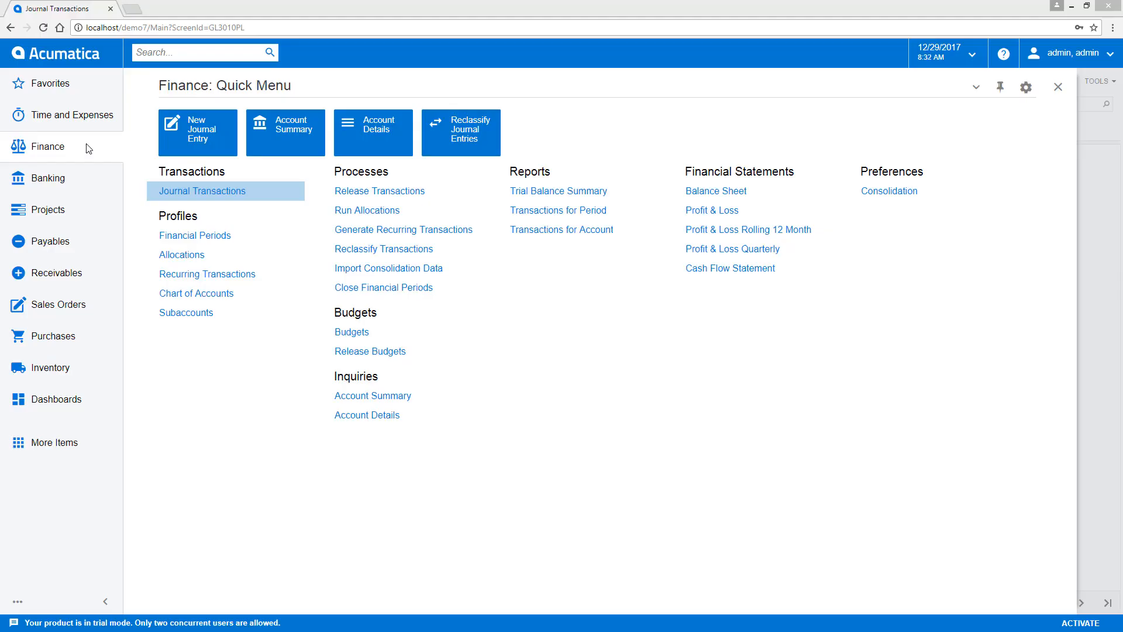
- View the first posted journal batch, GL000910, from the Journal Transactions list and return to the list
{"action": "left_click", "coordinate": [200, 192]}
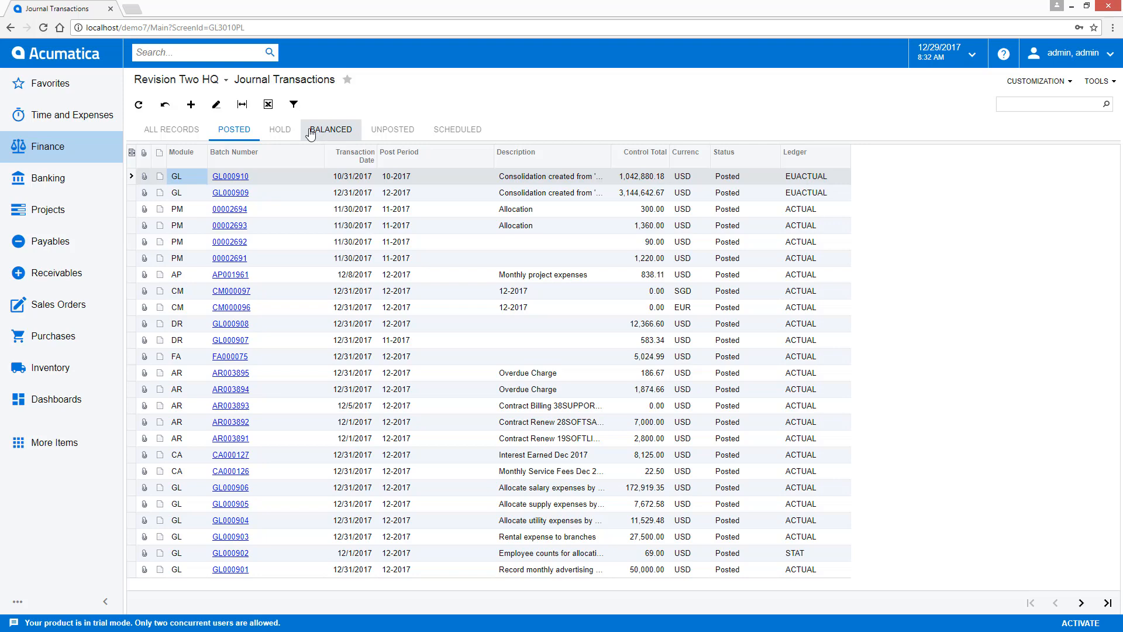
{"action": "left_click", "coordinate": [231, 176]}
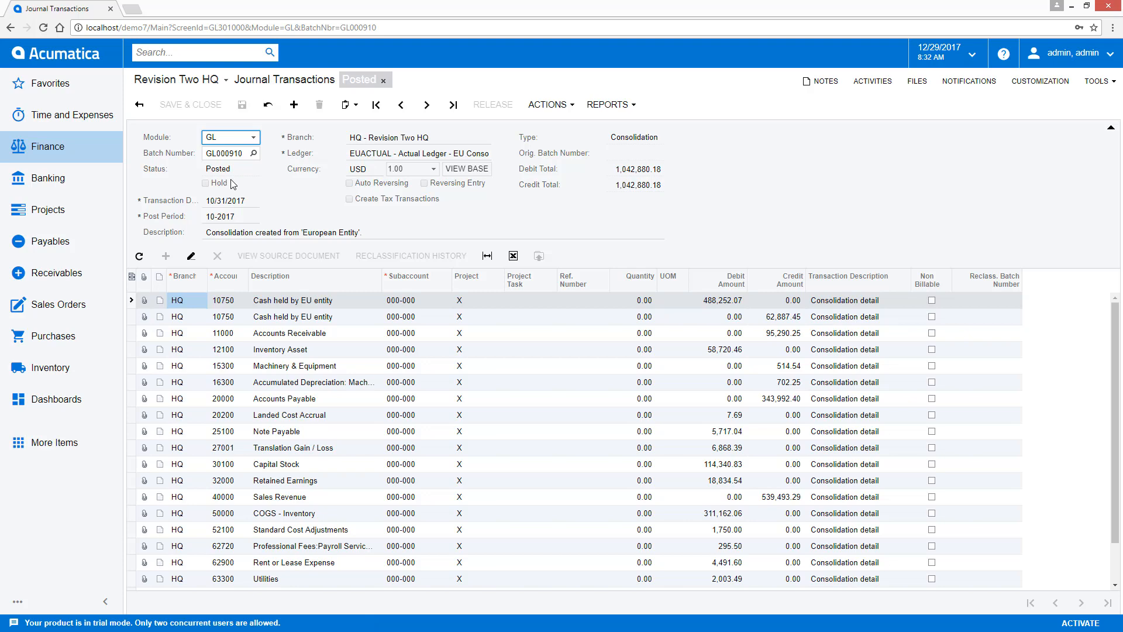
{"action": "left_click", "coordinate": [140, 104]}
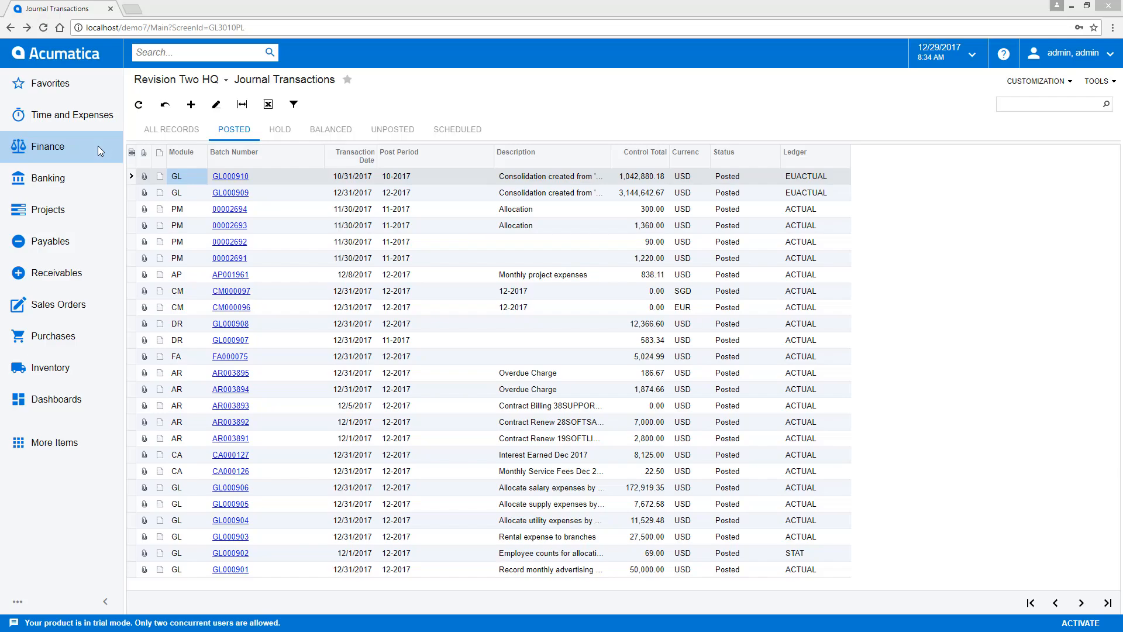
- Create a new journal transaction on the ACTUAL ledger with the description "recognize expense from prepaid insurance"
{"action": "left_click", "coordinate": [98, 145]}
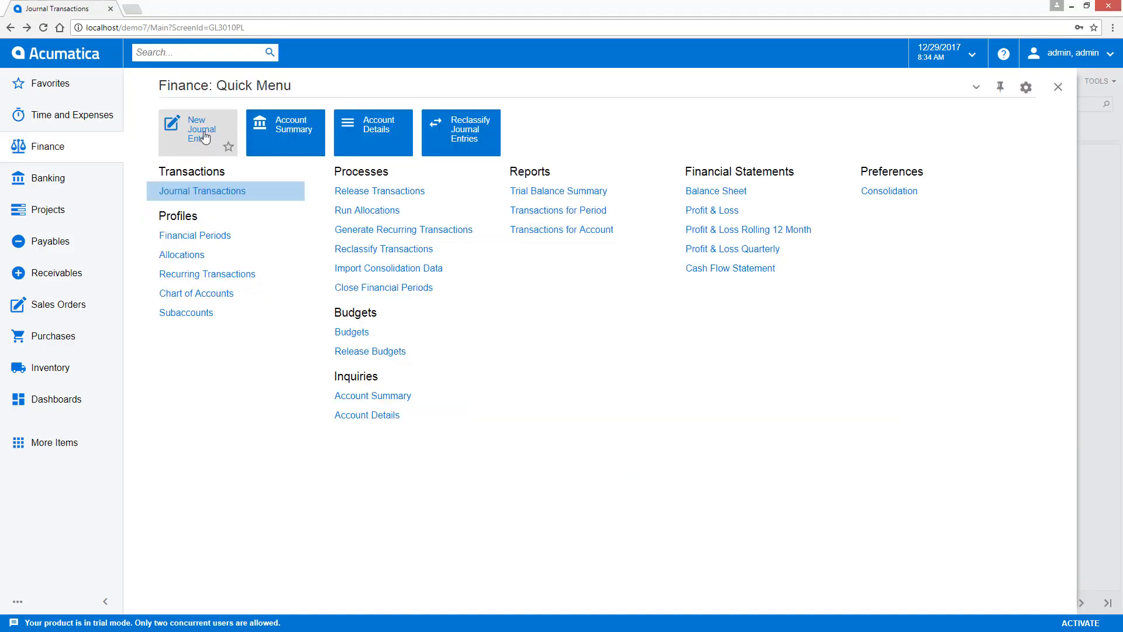
{"action": "left_click", "coordinate": [1058, 87]}
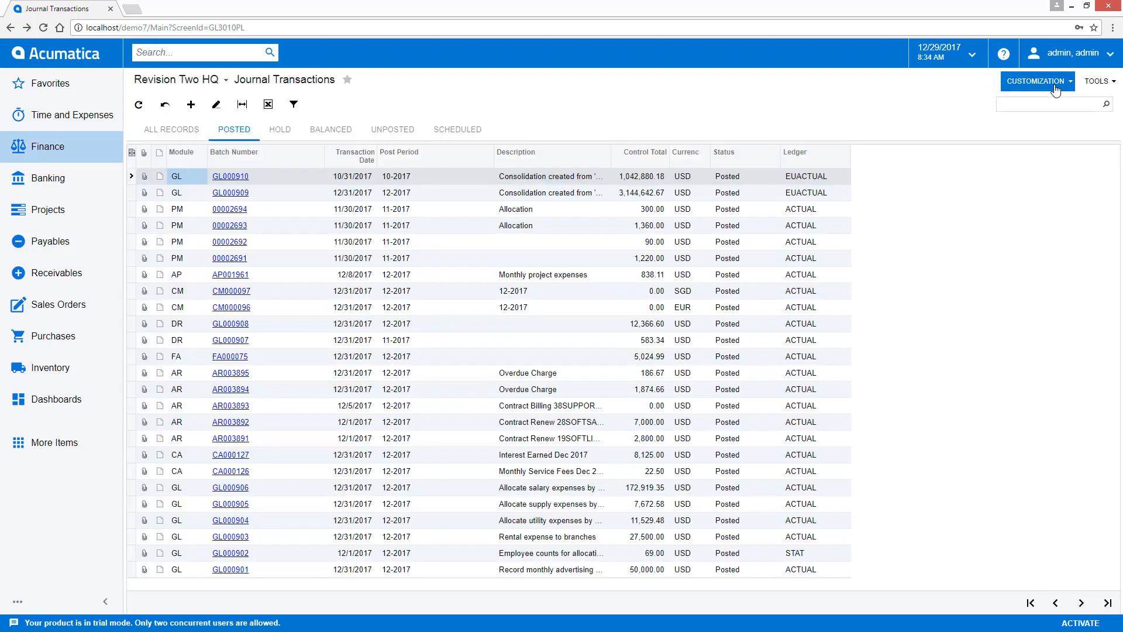
{"action": "left_click", "coordinate": [191, 105]}
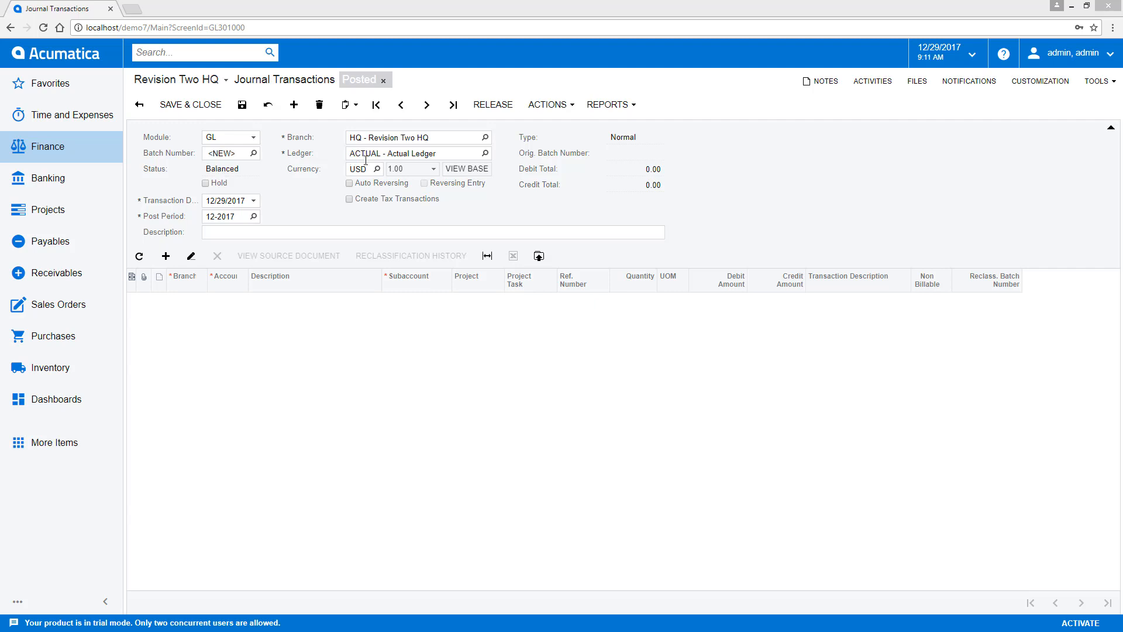
{"action": "left_click", "coordinate": [485, 153]}
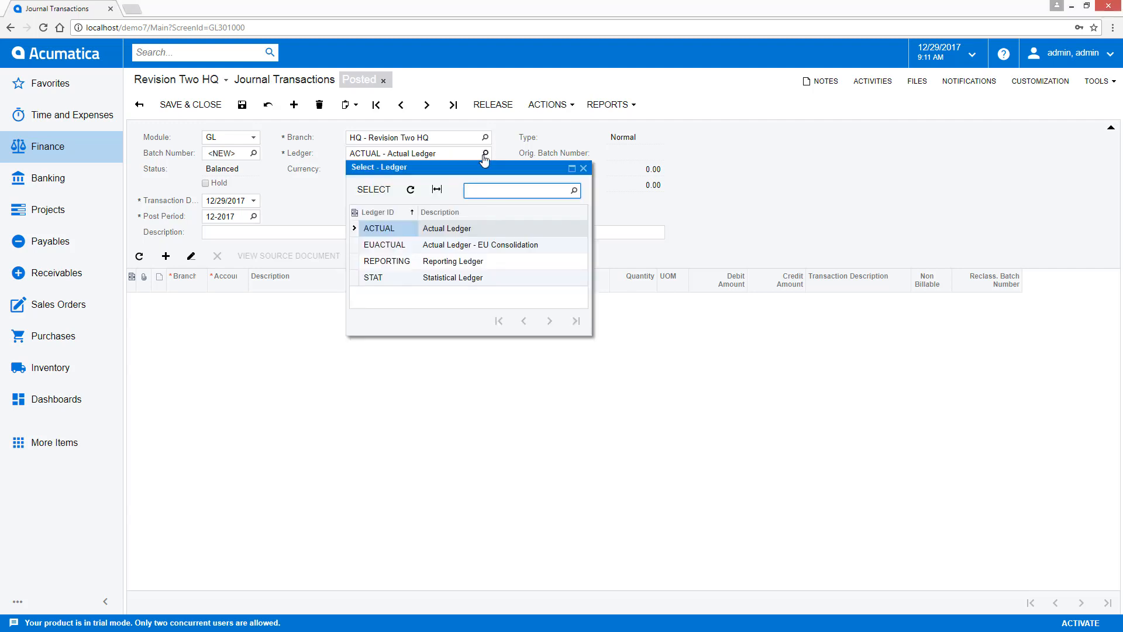
{"action": "double_click", "coordinate": [381, 227]}
{"action": "left_click", "coordinate": [387, 232]}
{"action": "type", "text": "recognize expense from prepaid insurance"}
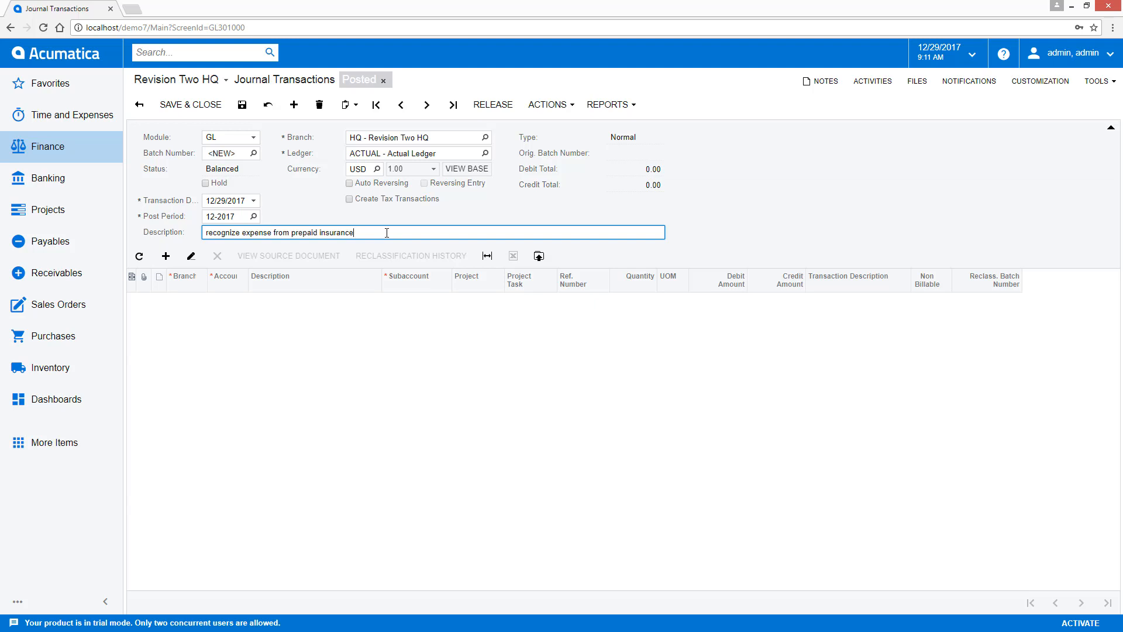
- Add a detail line for branch HQ with account 13100 - Prepaids
{"action": "left_click", "coordinate": [166, 256]}
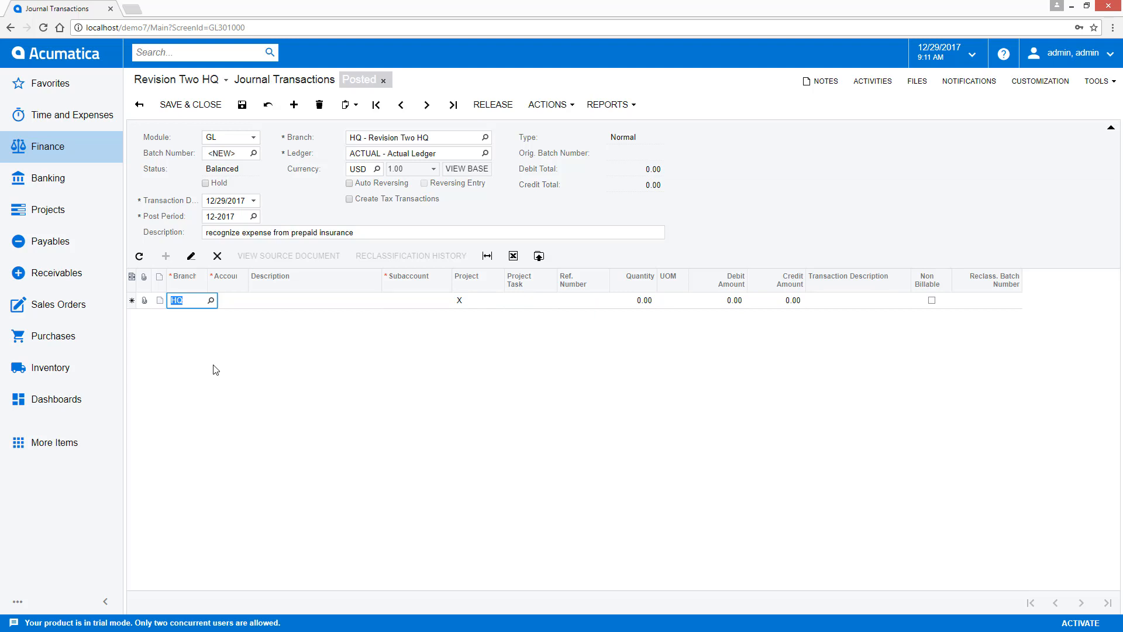
{"action": "key", "text": "Tab"}
{"action": "type", "text": "pre"}
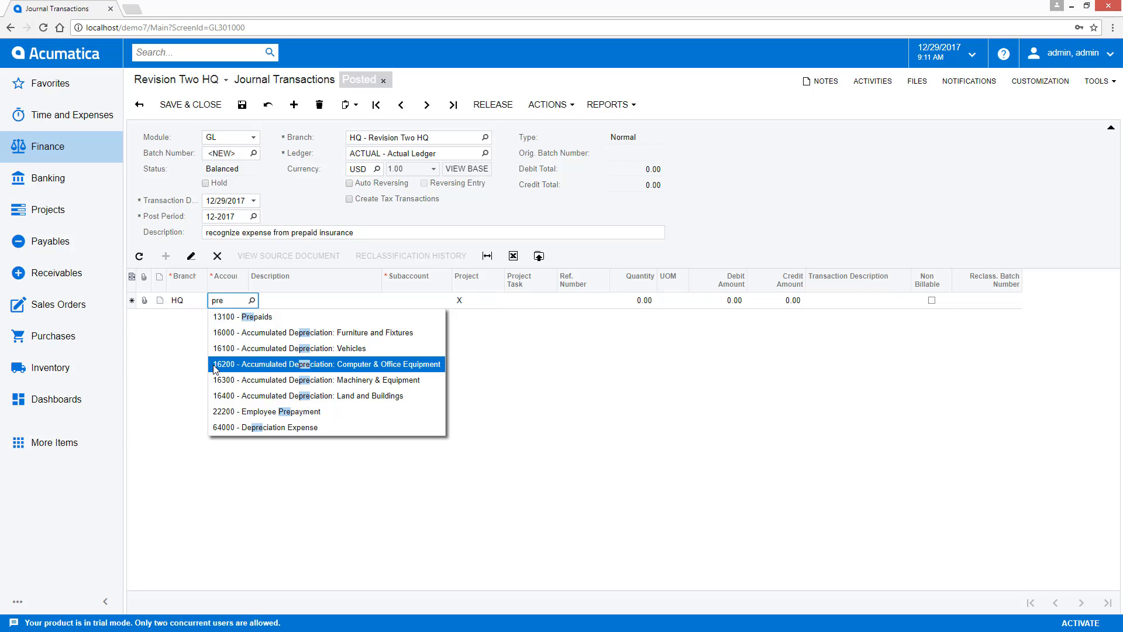
{"action": "key", "text": "Up"}
{"action": "key", "text": "Up"}
{"action": "key", "text": "Up"}
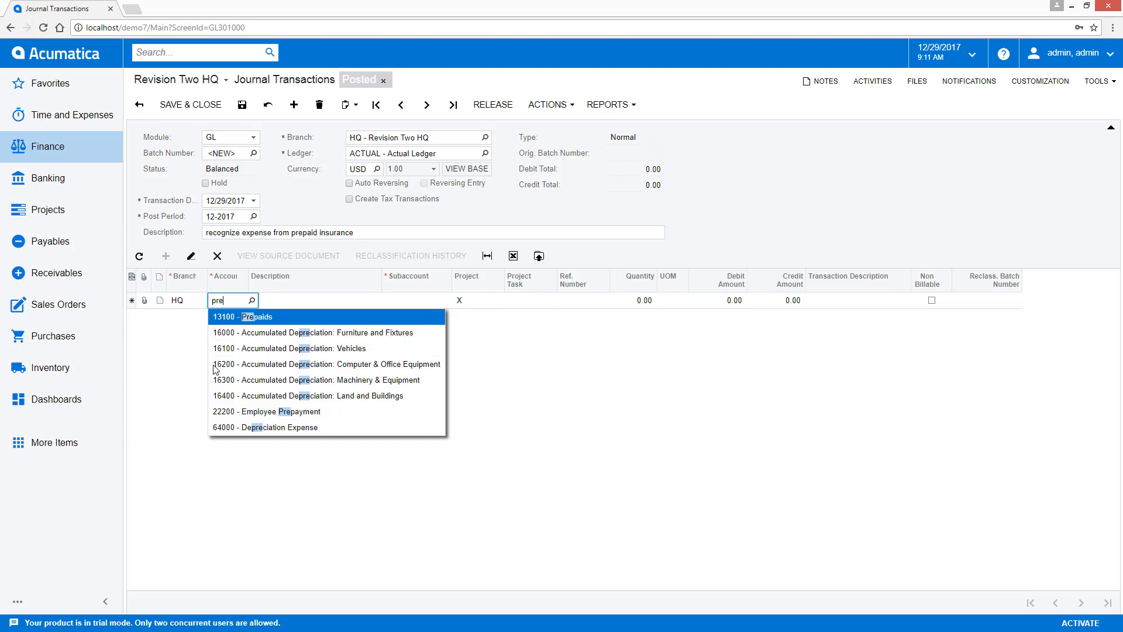
{"action": "key", "text": "Tab"}
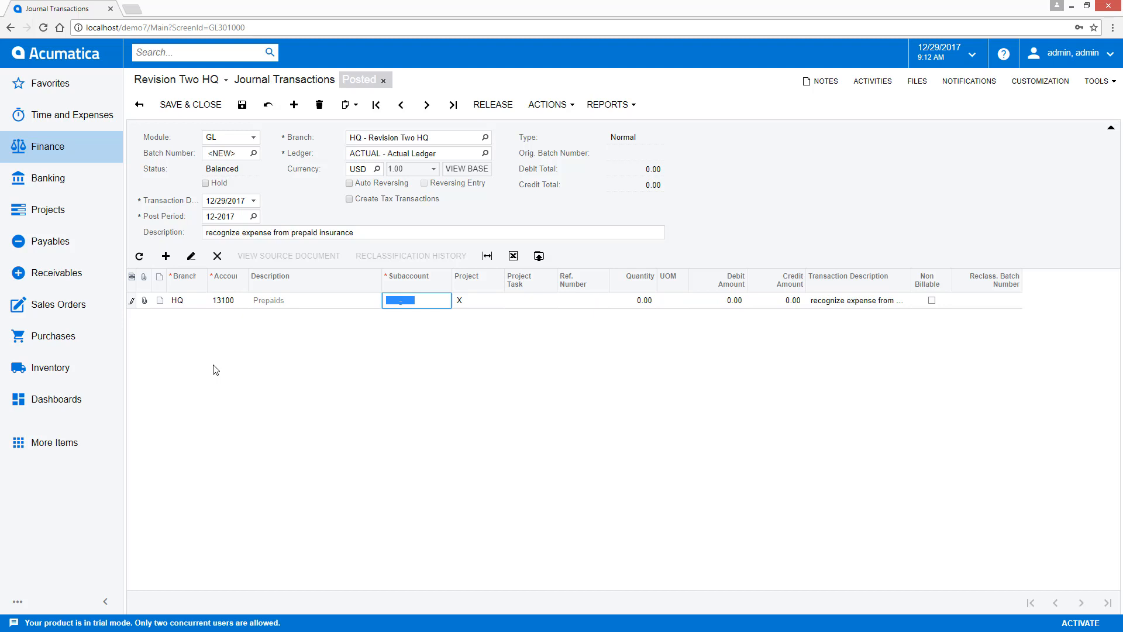
- Set the subaccount of the Prepaids line to 000-000, choosing product group 000 (All others)
{"action": "left_click", "coordinate": [393, 300]}
{"action": "left_click", "coordinate": [394, 300]}
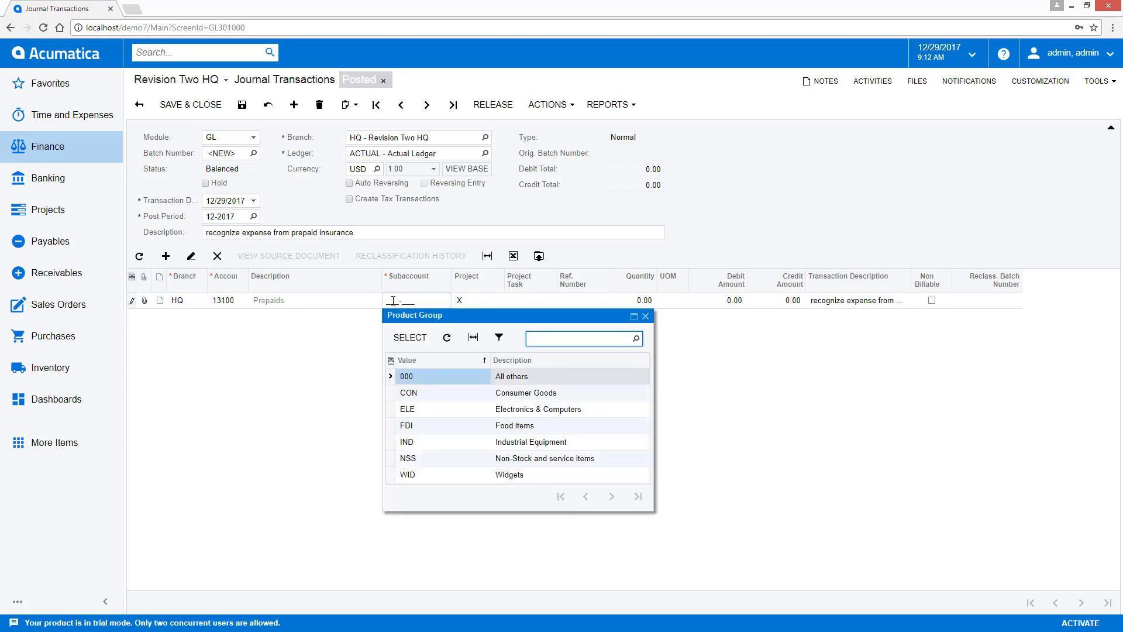
{"action": "double_click", "coordinate": [431, 379]}
{"action": "type", "text": "000-000"}
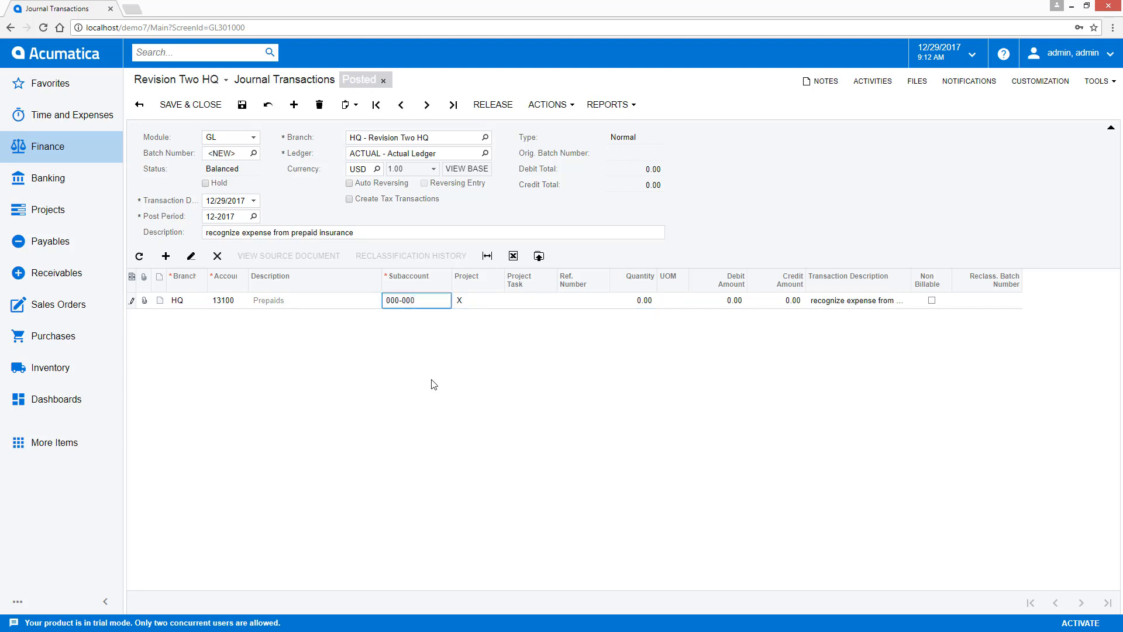
{"action": "key", "text": "Tab"}
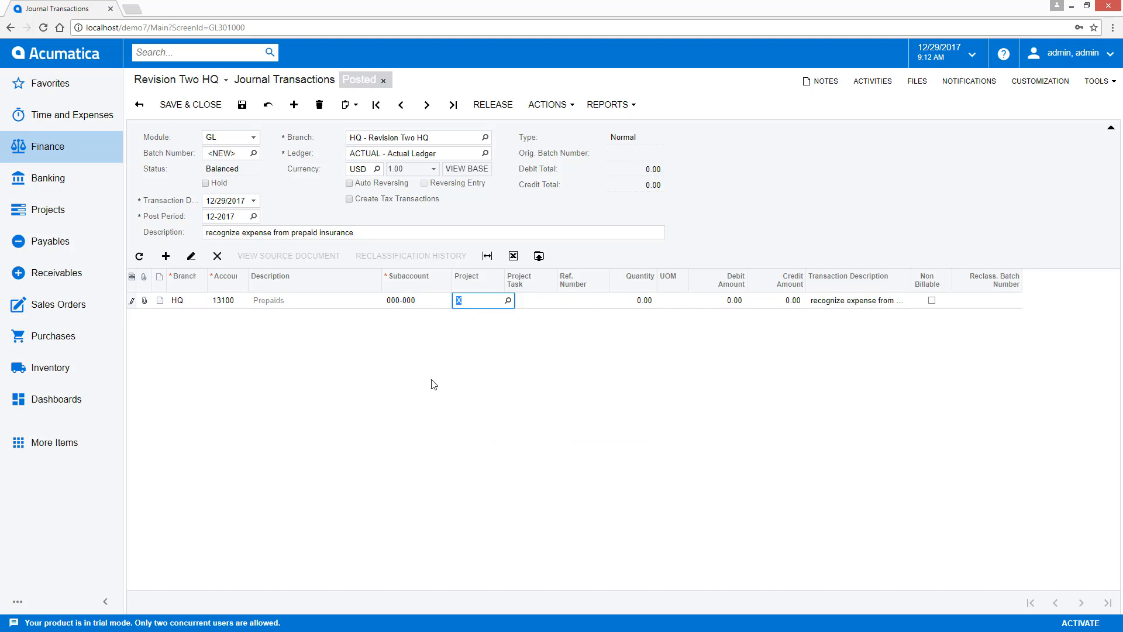
- Add a second detail line for branch HQ with account 61700 - Insurance
{"action": "key", "text": "Return"}
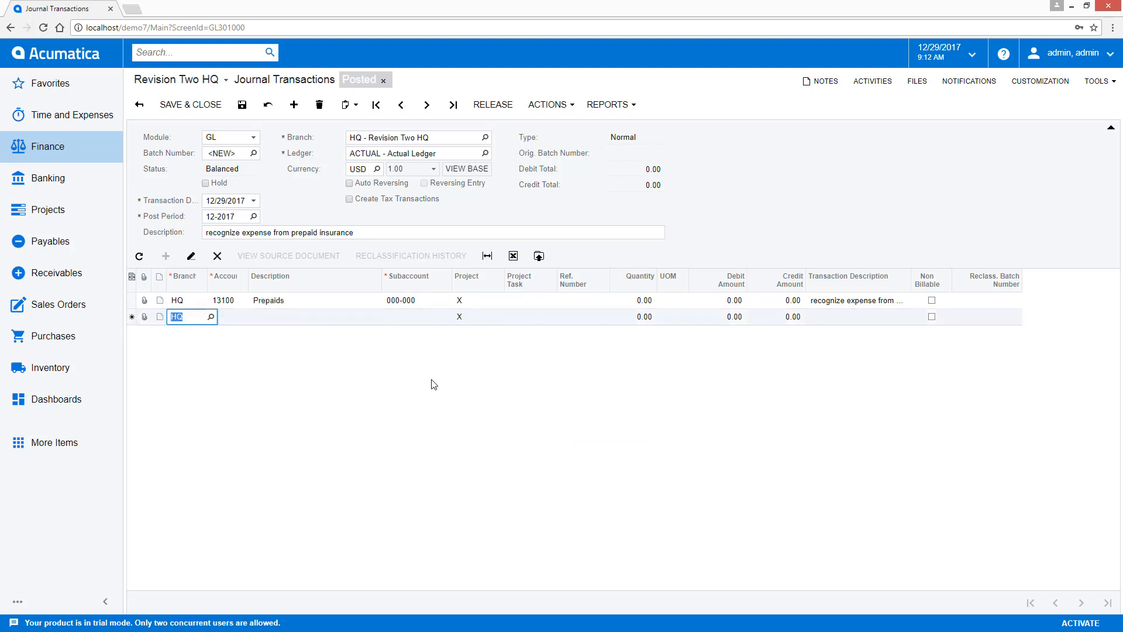
{"action": "key", "text": "Tab"}
{"action": "type", "text": "ins"}
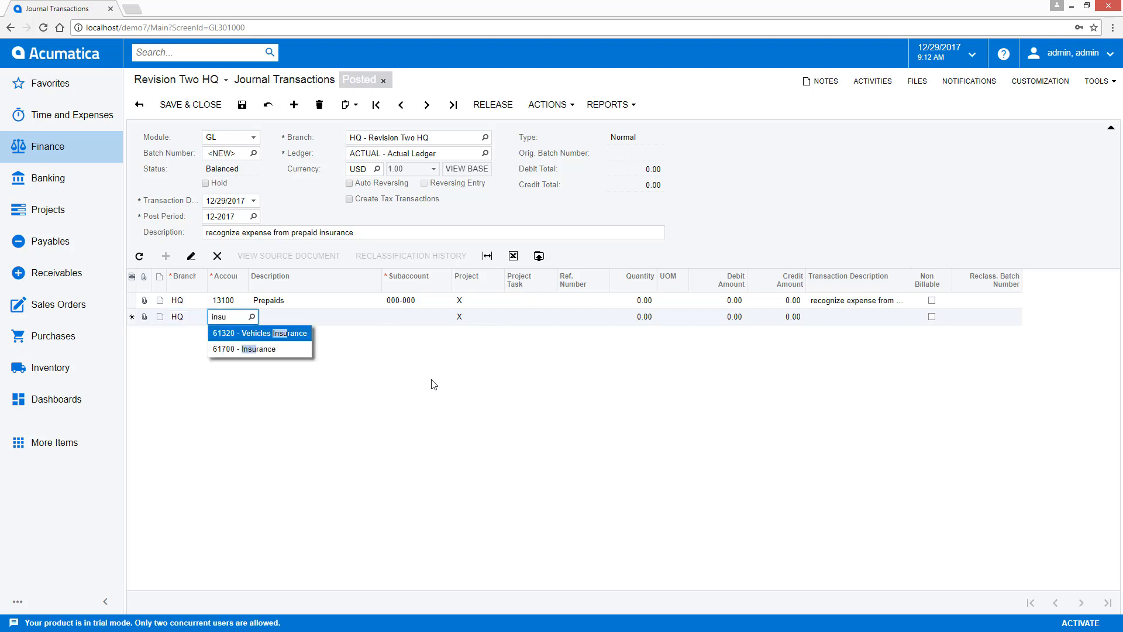
{"action": "key", "text": "Down"}
{"action": "key", "text": "Tab"}
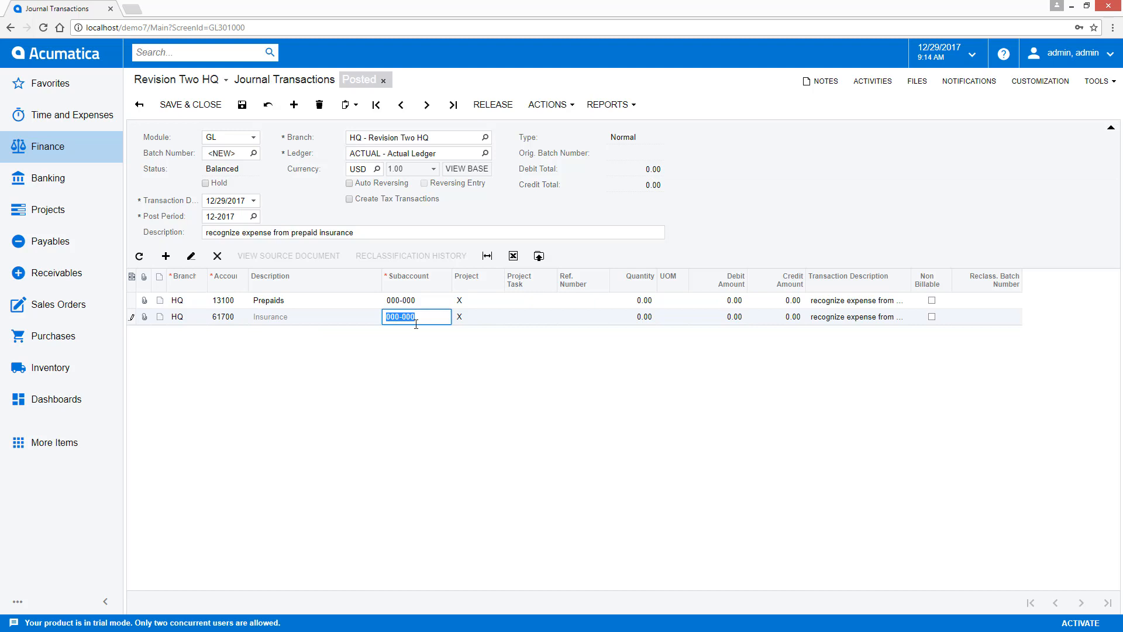
- View the Insurance line in the single-record form layout and return to the table layout
{"action": "left_click", "coordinate": [191, 256]}
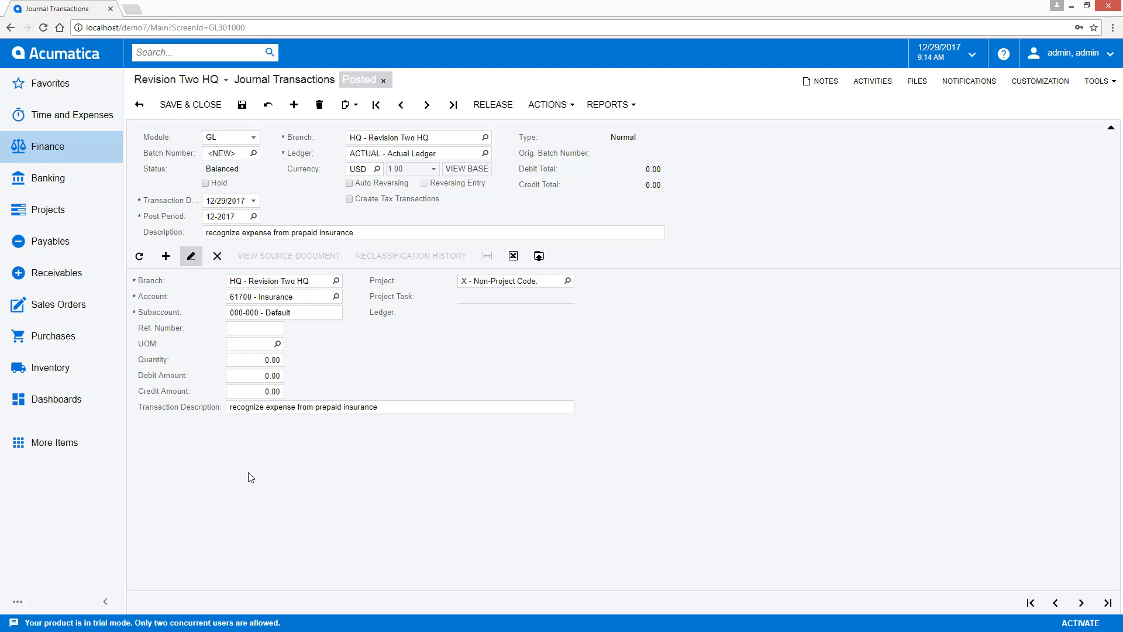
{"action": "left_click", "coordinate": [192, 258]}
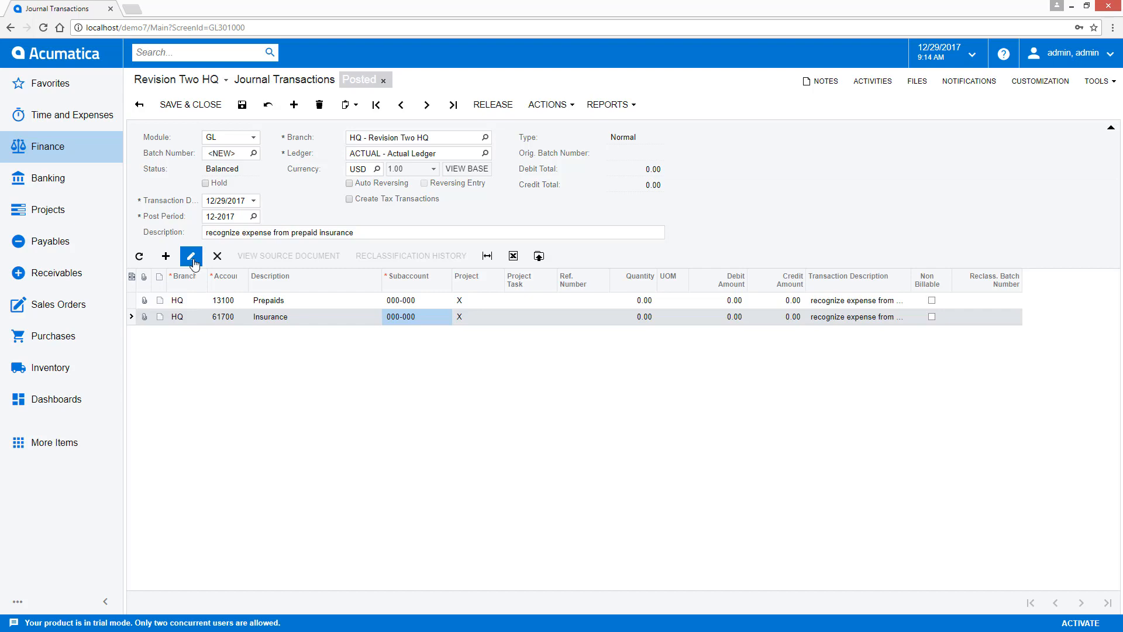
- Move the Debit Amount and Credit Amount columns ahead of the Subaccount column in the detail table
{"action": "left_click", "coordinate": [223, 318]}
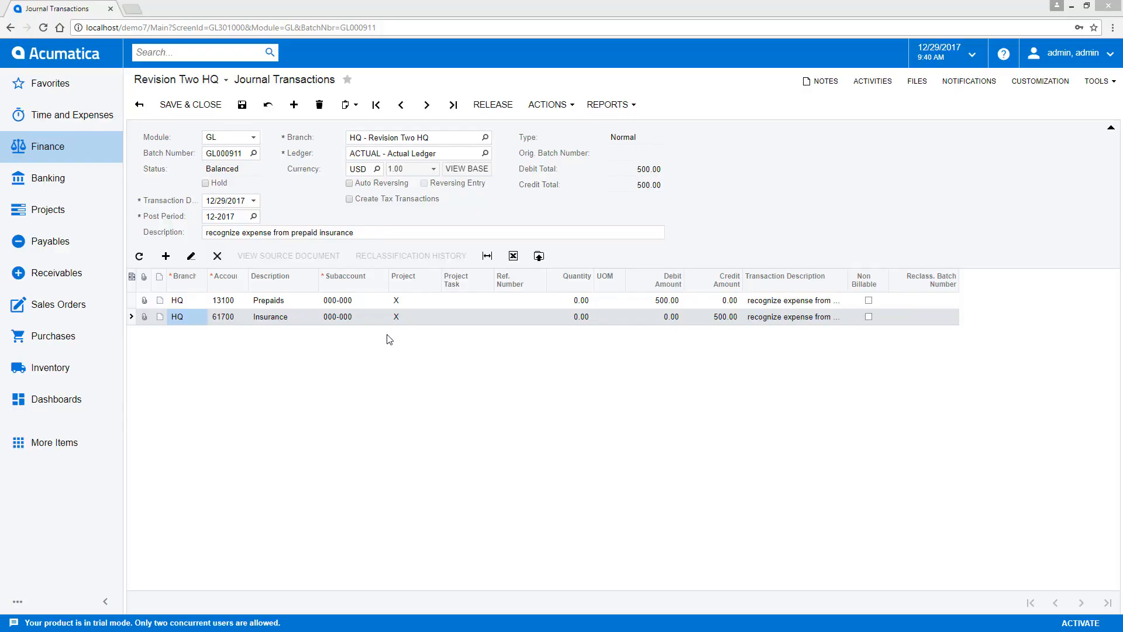
{"action": "left_click_drag", "start_coordinate": [669, 281], "coordinate": [336, 283]}
{"action": "left_click_drag", "start_coordinate": [726, 281], "coordinate": [365, 285]}
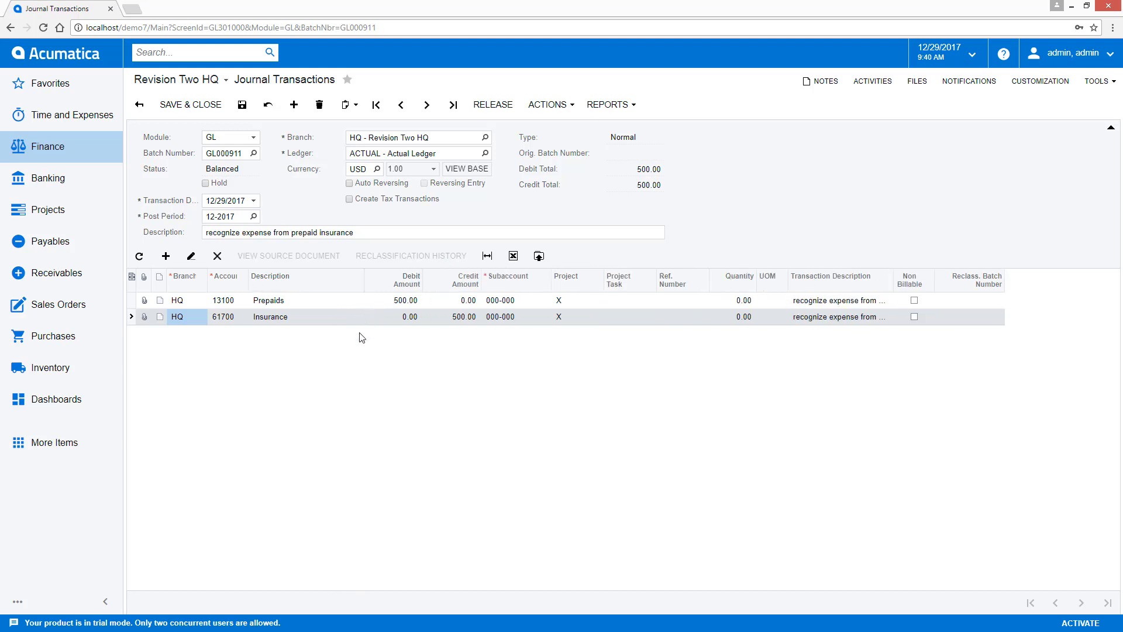
- Add the Customer/Vendor column to the selected columns of the detail table and apply the column configuration
{"action": "left_click", "coordinate": [132, 278]}
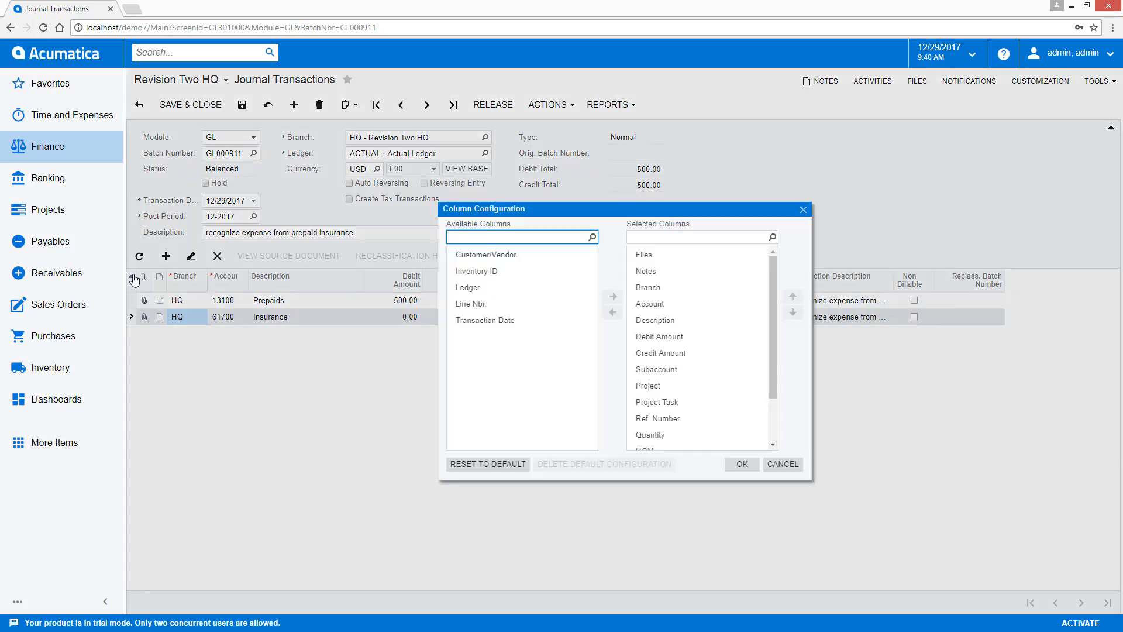
{"action": "left_click", "coordinate": [515, 255]}
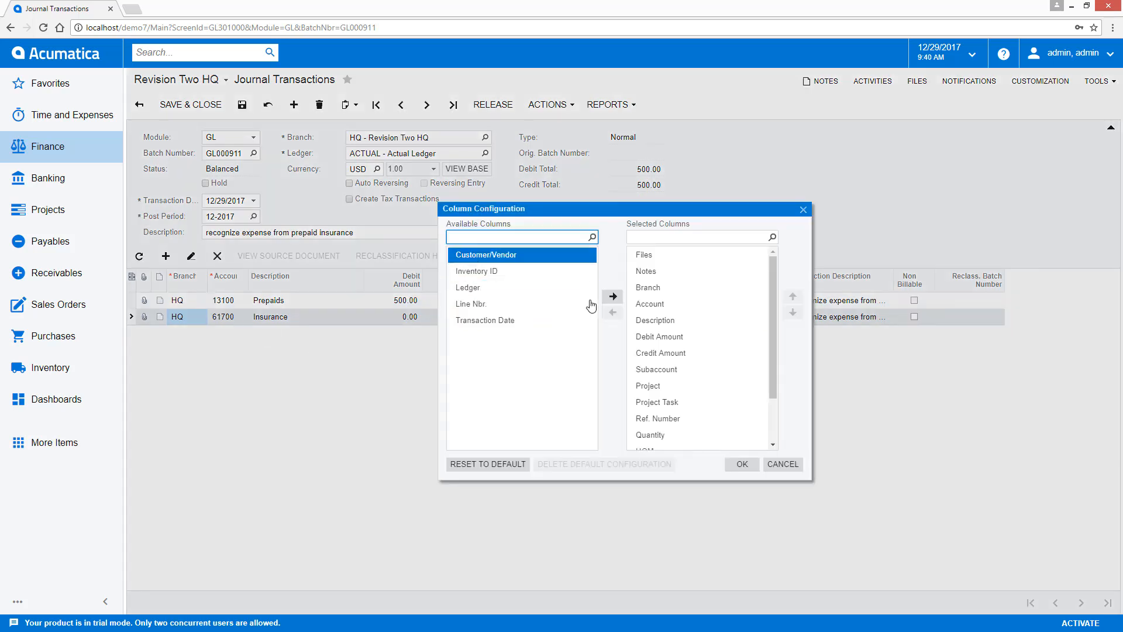
{"action": "left_click", "coordinate": [613, 296]}
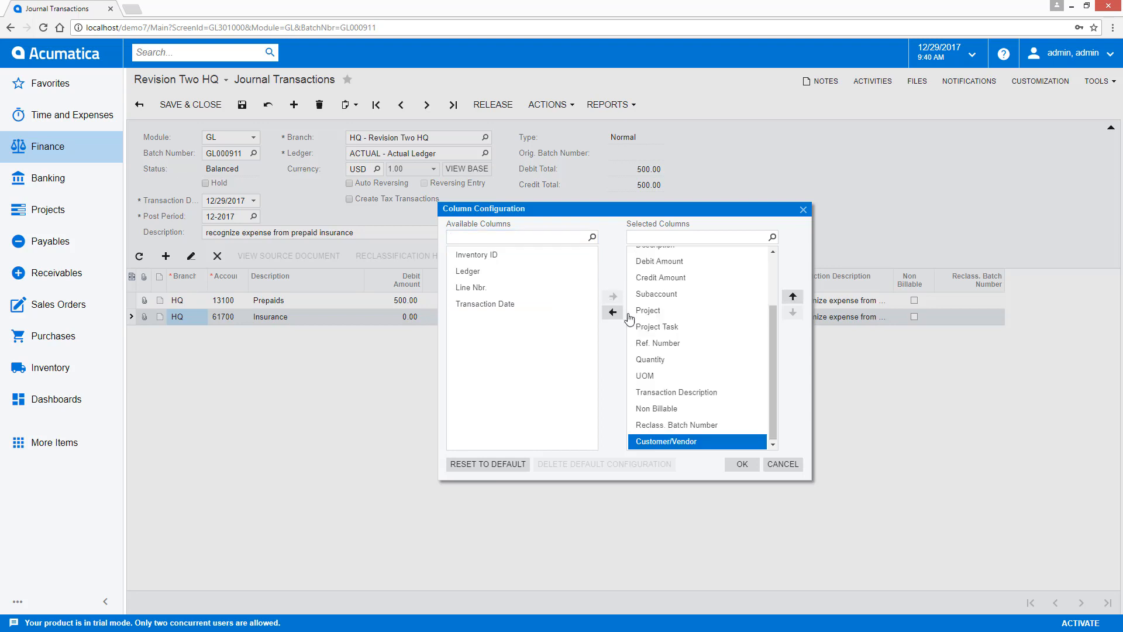
{"action": "left_click", "coordinate": [742, 464]}
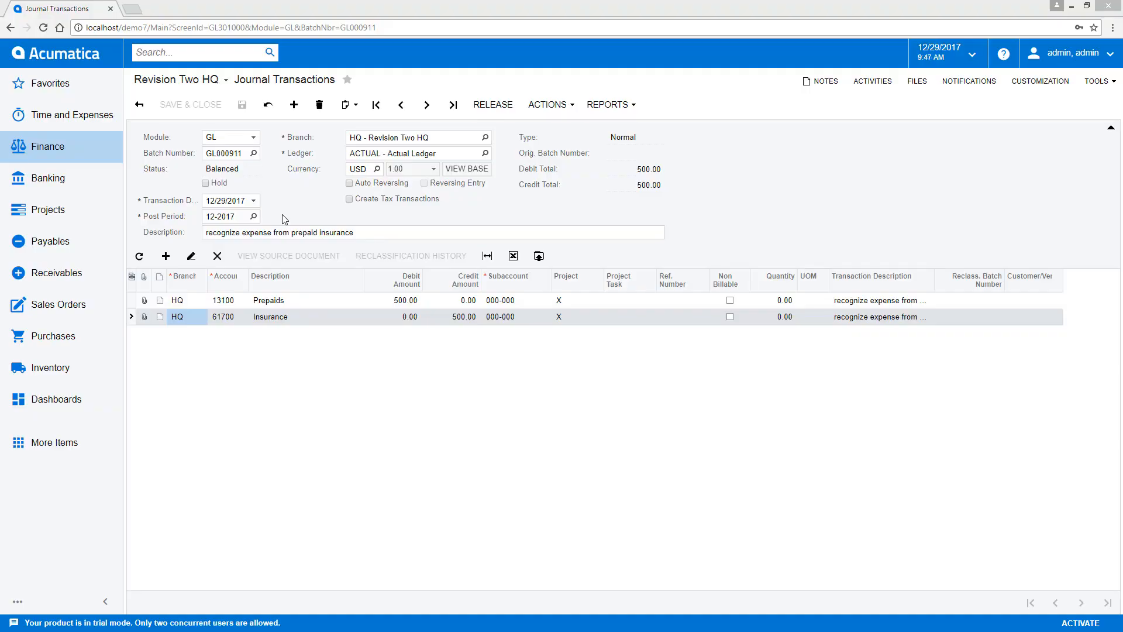
- Set the transaction's post period to 11-2017 and check the warning on that field
{"action": "left_click", "coordinate": [231, 216]}
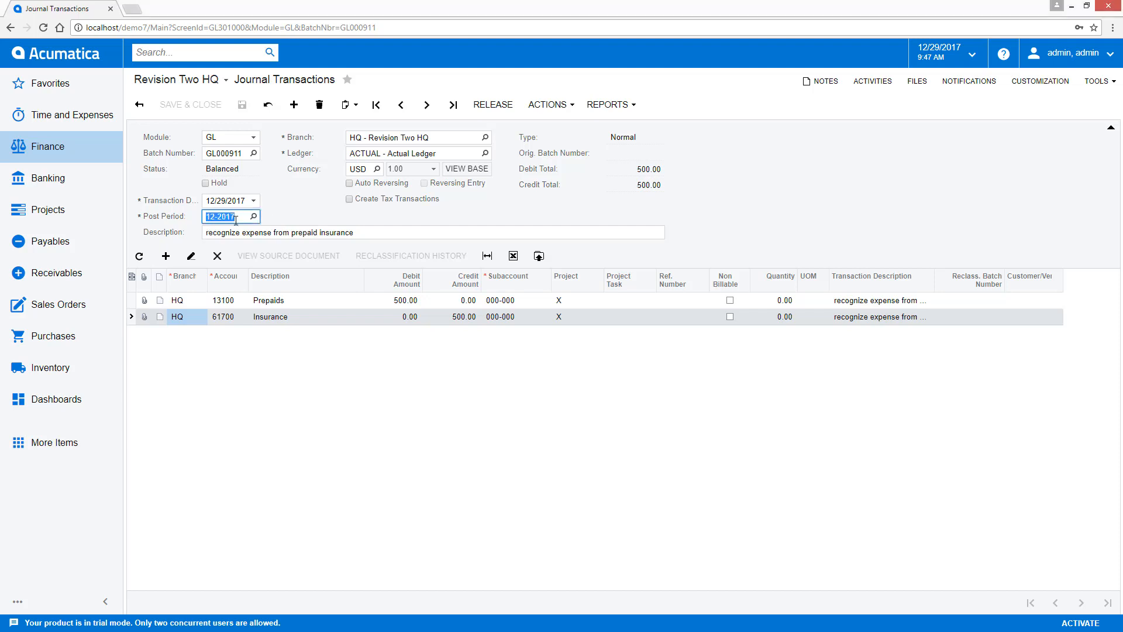
{"action": "type", "text": "112017"}
{"action": "key", "text": "Tab"}
{"action": "left_click", "coordinate": [290, 218]}
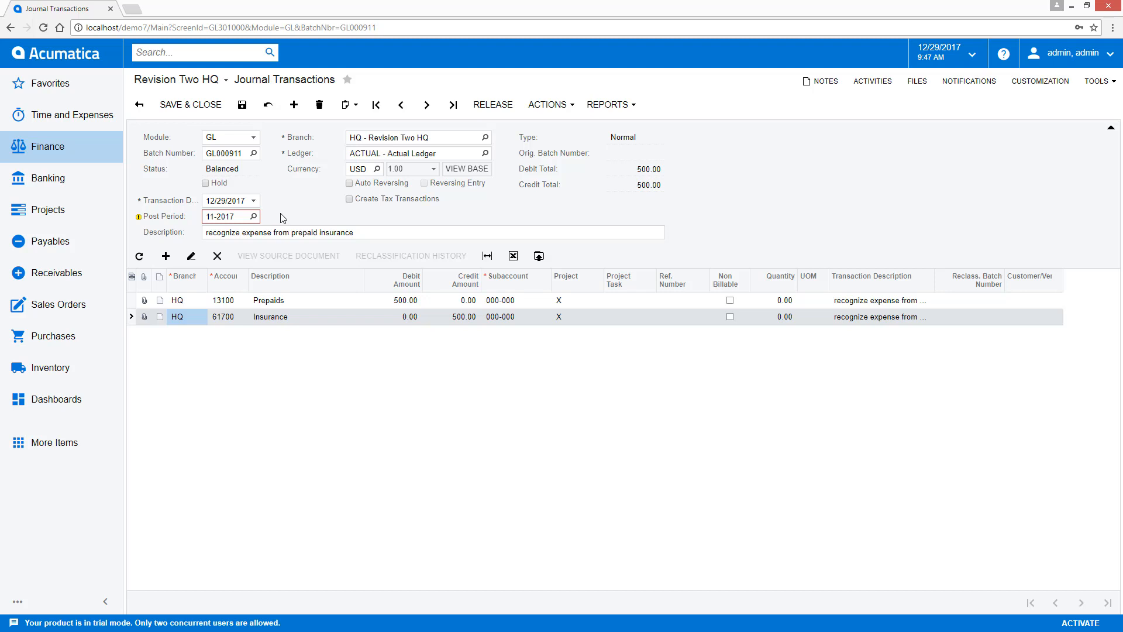
{"action": "mouse_move", "coordinate": [138, 218]}
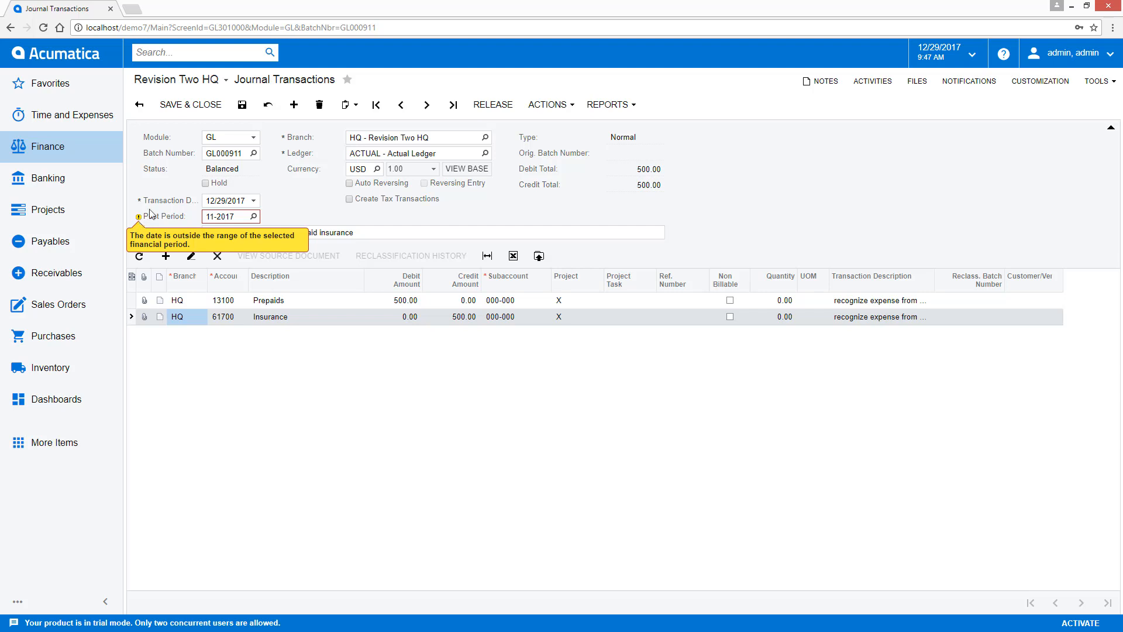
- Change the post period to 11-2019 and try to save the transaction
{"action": "key", "text": "BackSpace"}
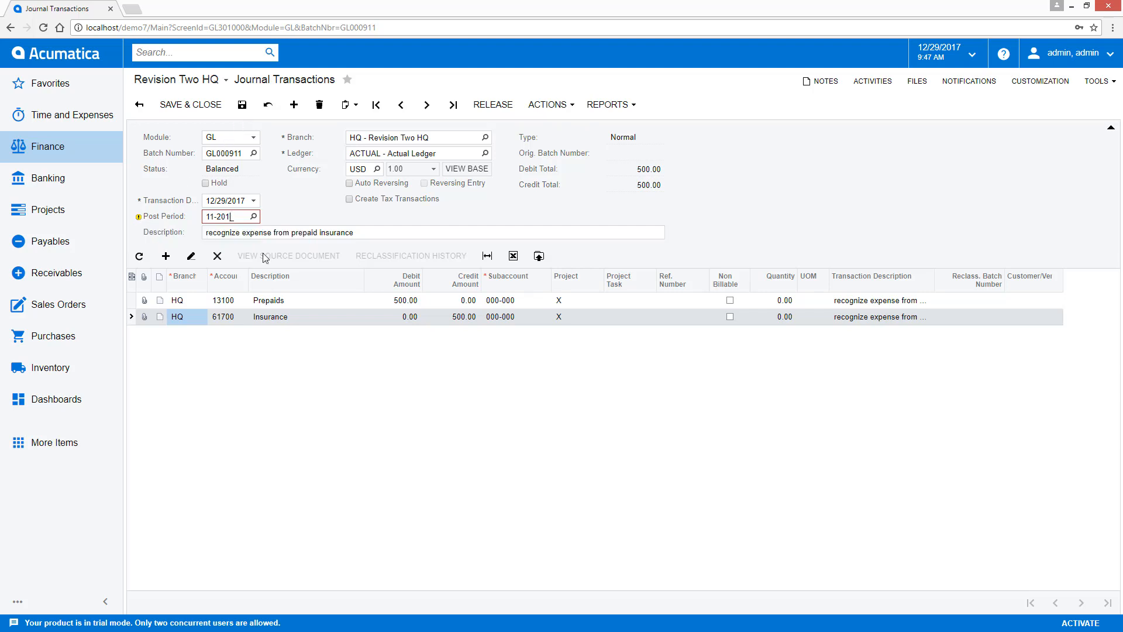
{"action": "type", "text": "9"}
{"action": "left_click", "coordinate": [286, 220]}
{"action": "left_click", "coordinate": [242, 105]}
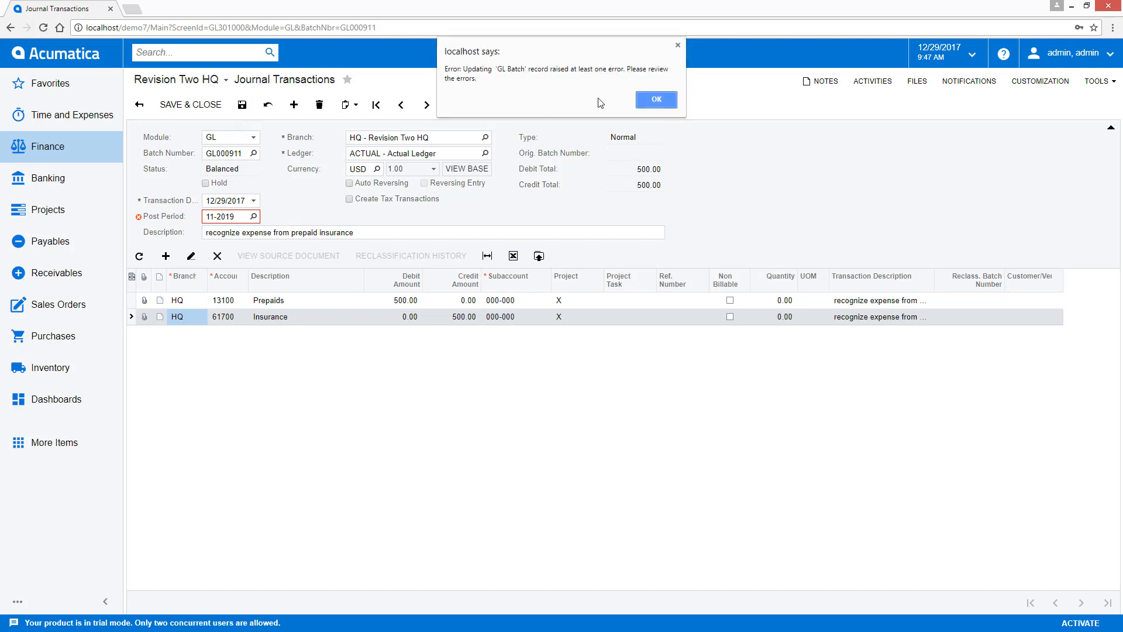
- Dismiss the error, set the post period back to 12-2017, and save the transaction
{"action": "left_click", "coordinate": [654, 105]}
{"action": "left_click", "coordinate": [235, 217]}
{"action": "type", "text": "12-2017"}
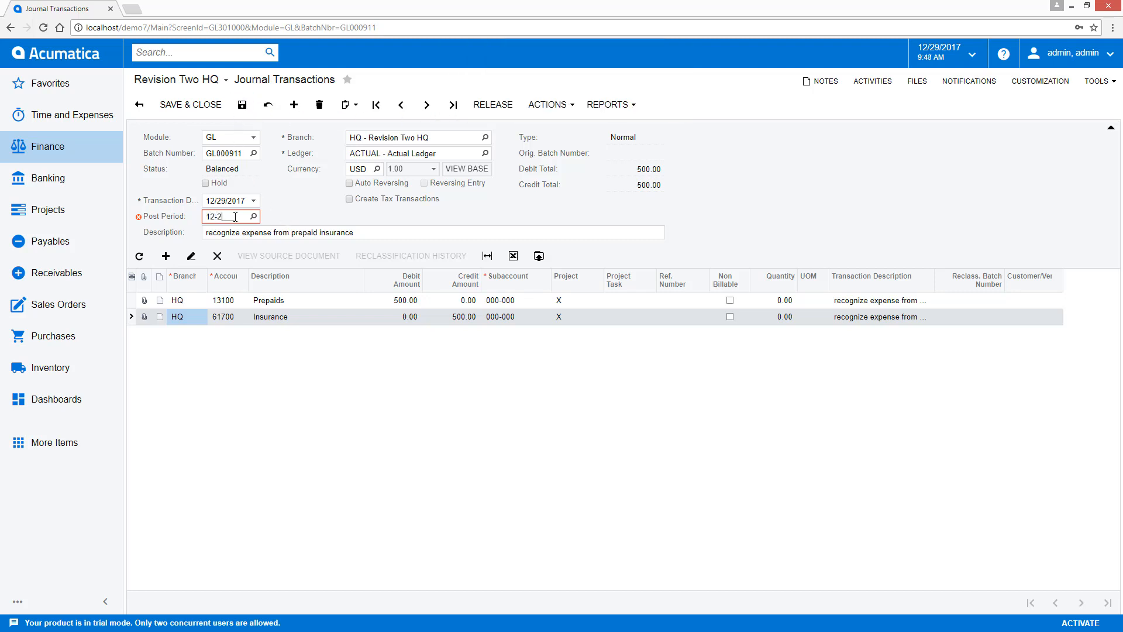
{"action": "key", "text": "Tab"}
{"action": "left_click", "coordinate": [243, 105]}
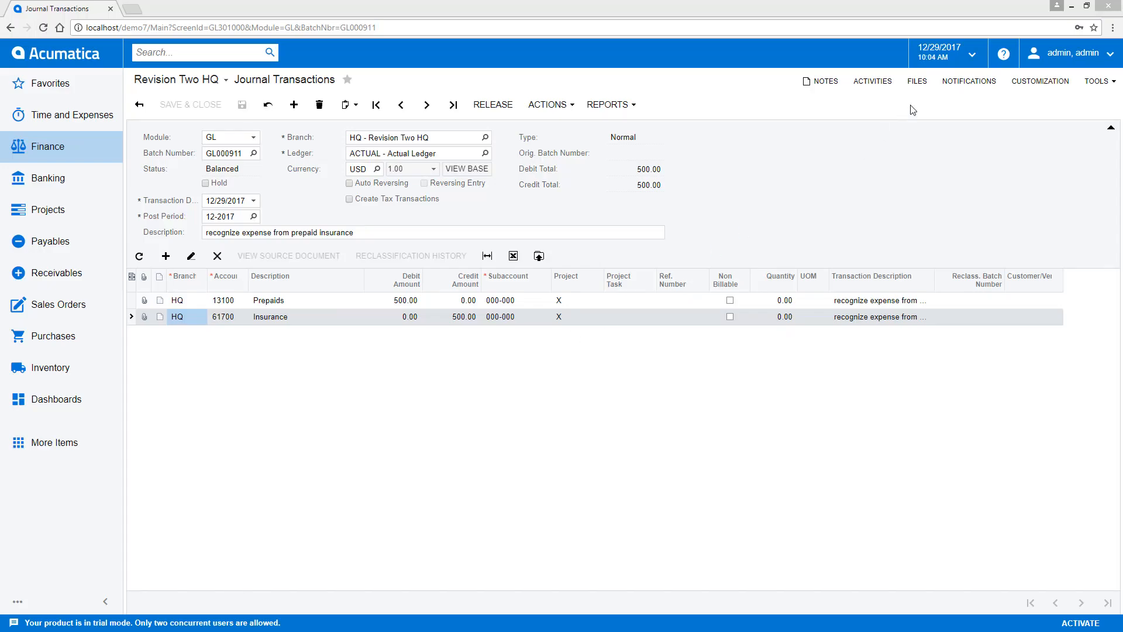
- Attach the file Journal Transactions Info.xlsx from the desktop to the journal transaction
{"action": "left_click", "coordinate": [919, 84]}
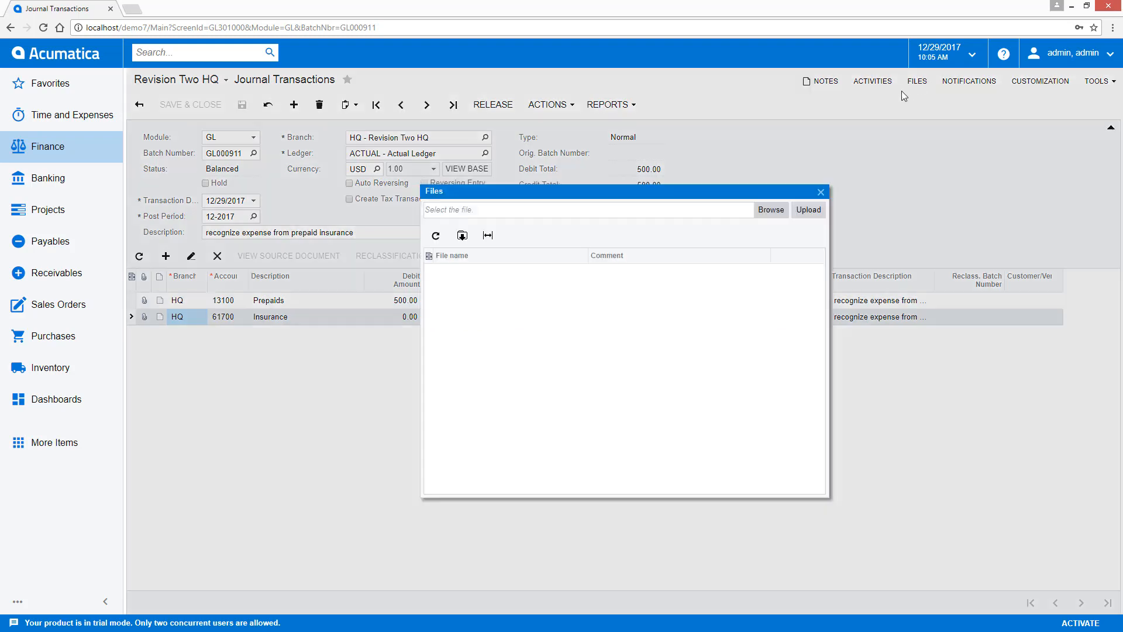
{"action": "left_click", "coordinate": [772, 211]}
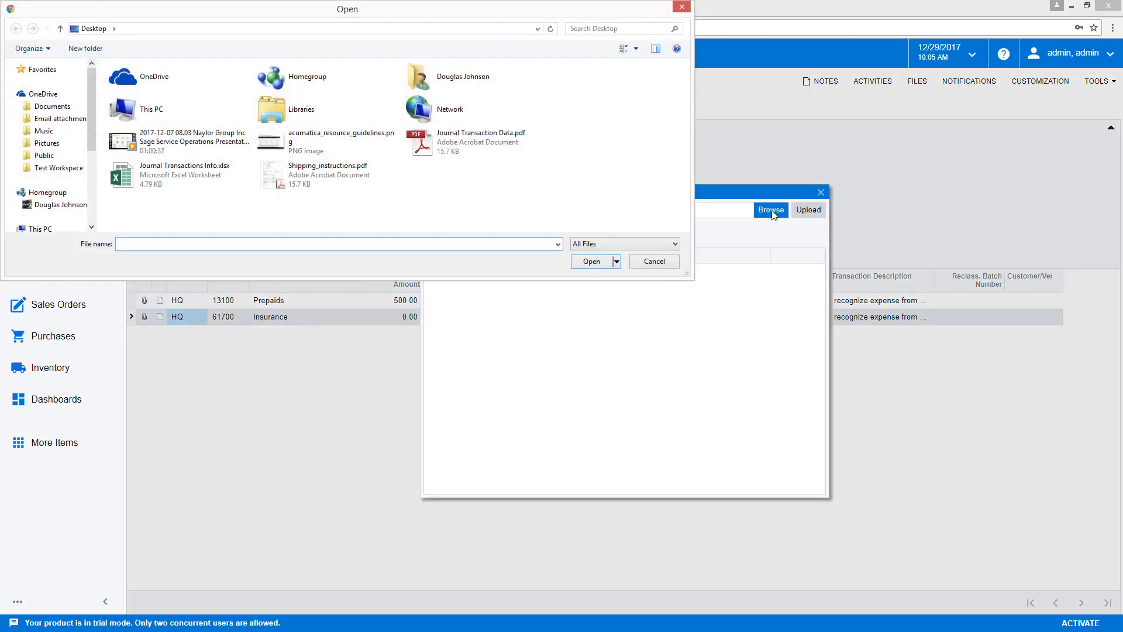
{"action": "double_click", "coordinate": [151, 181]}
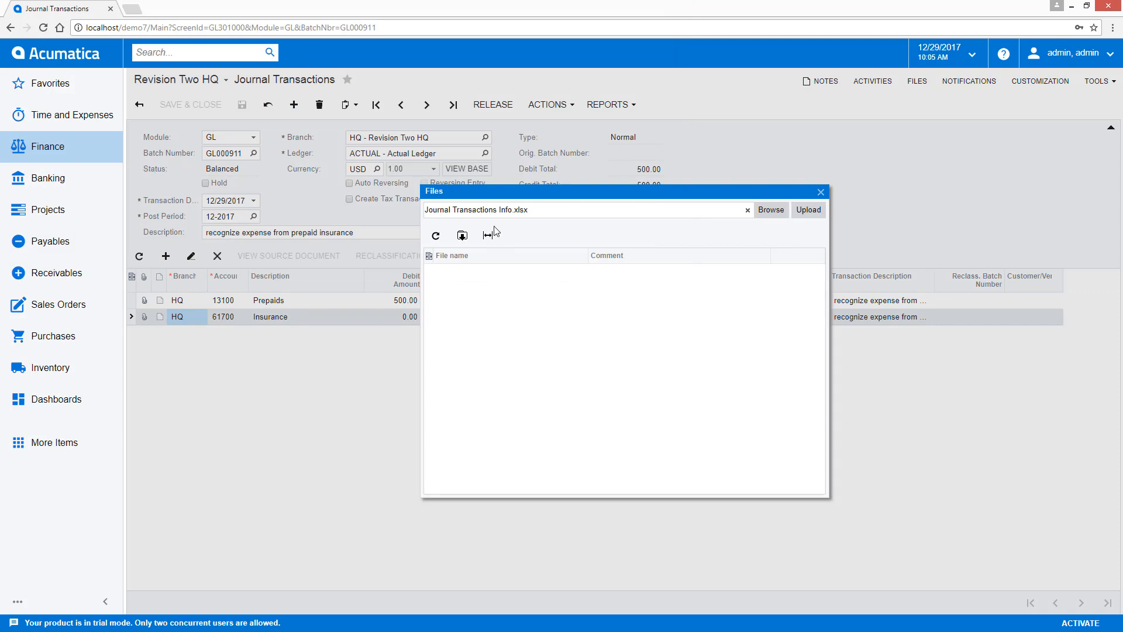
{"action": "left_click", "coordinate": [807, 214]}
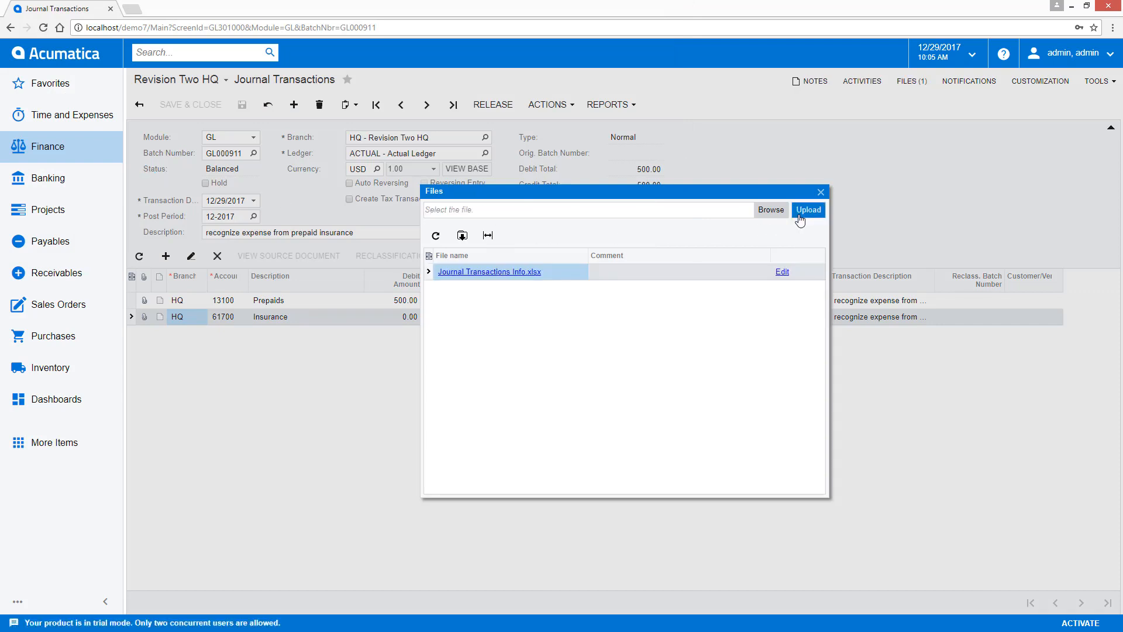
{"action": "left_click", "coordinate": [821, 193]}
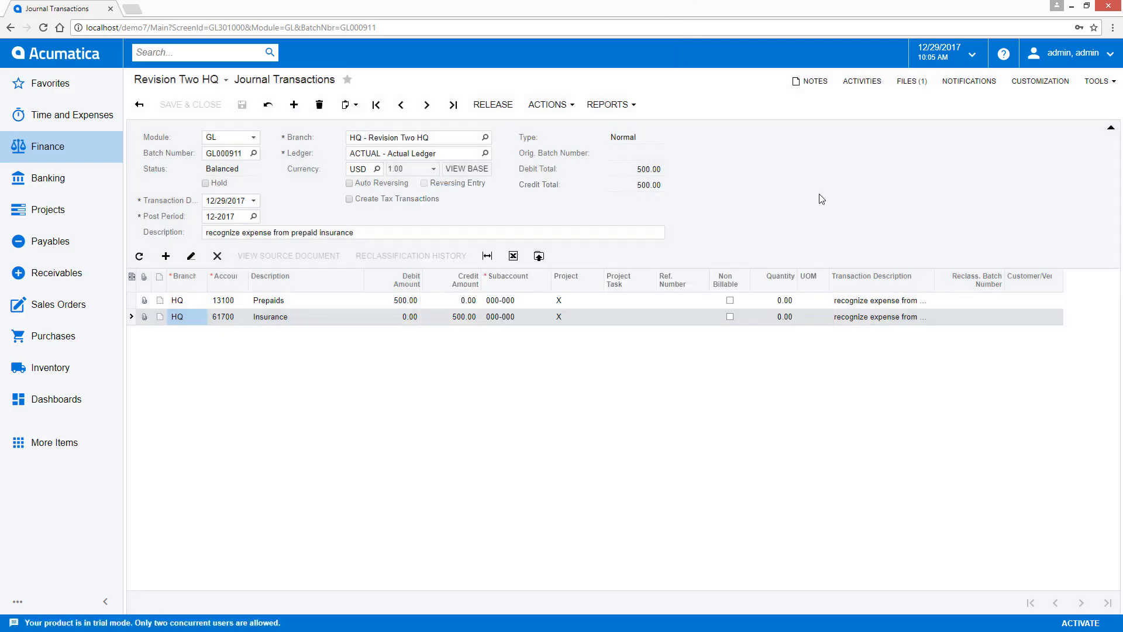
- Shrink the browser window, attach the Journal Transaction Data PDF directly from the desktop, and maximize the window again
{"action": "left_click", "coordinate": [1086, 6]}
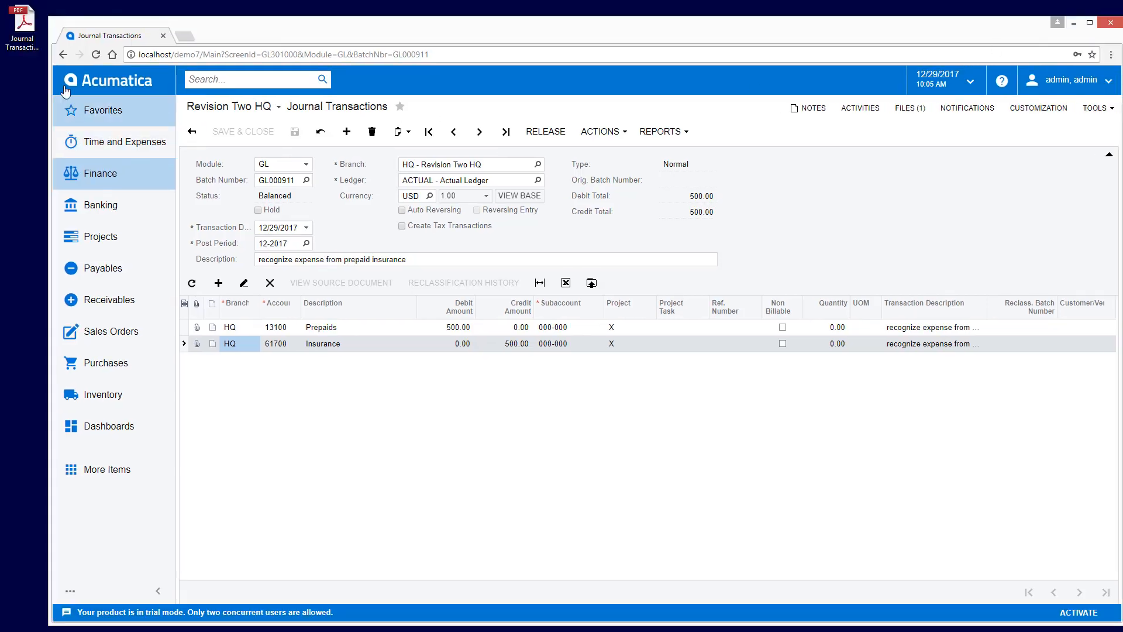
{"action": "left_click_drag", "start_coordinate": [22, 26], "coordinate": [811, 223]}
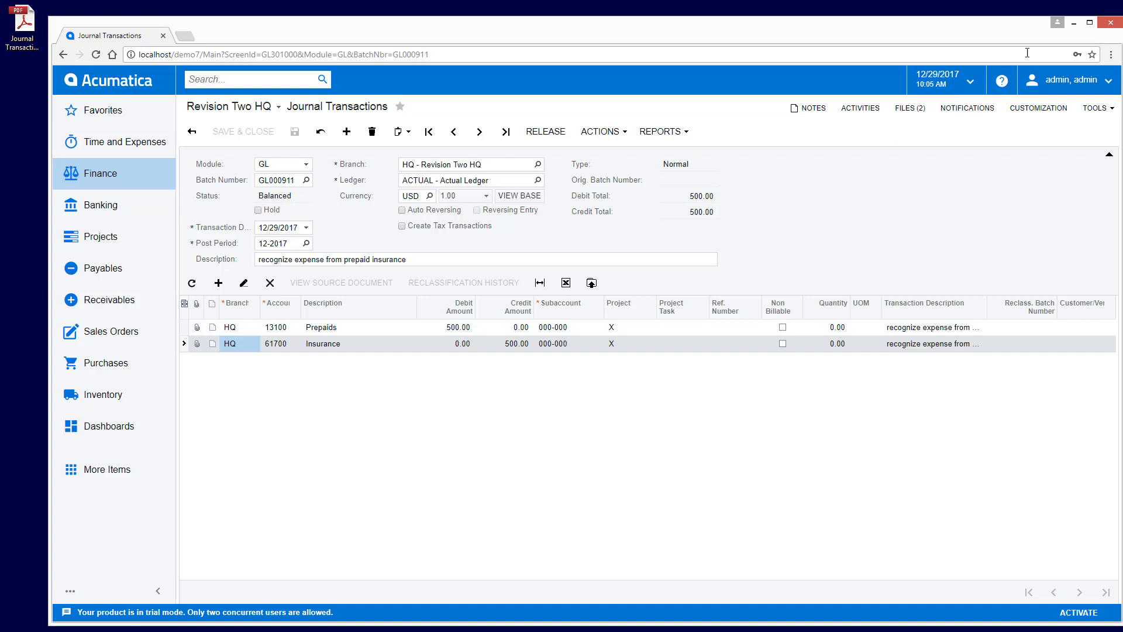
{"action": "left_click", "coordinate": [1090, 23]}
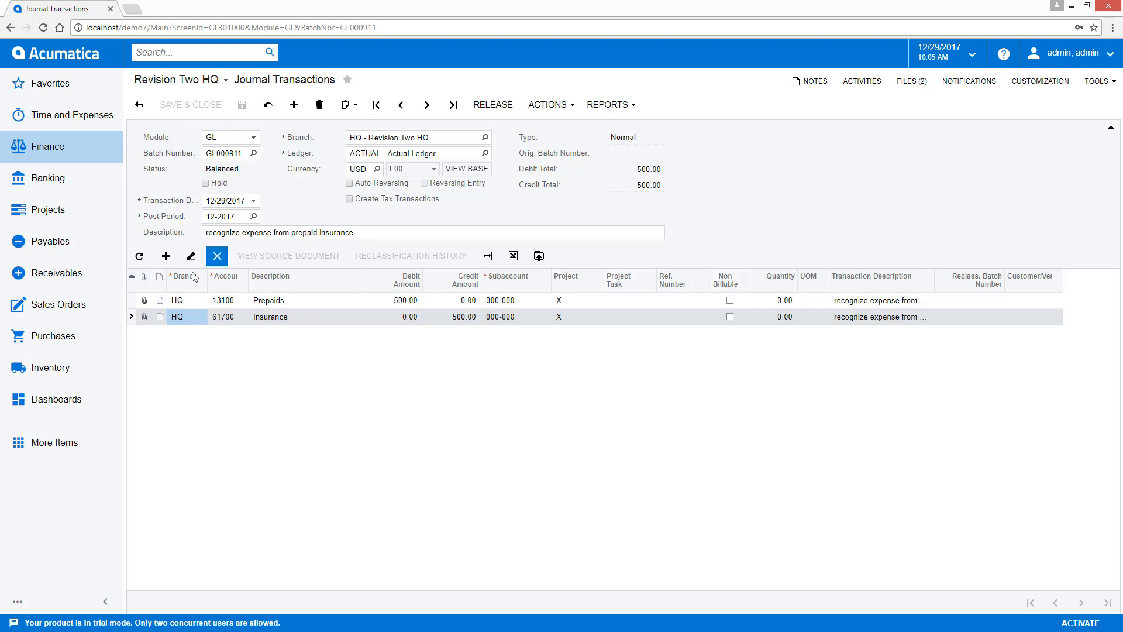
- Export the detail lines to the desktop as Journal Transactions 201712292.xlsx, view the file in Excel, and return to the transaction
{"action": "left_click", "coordinate": [144, 302]}
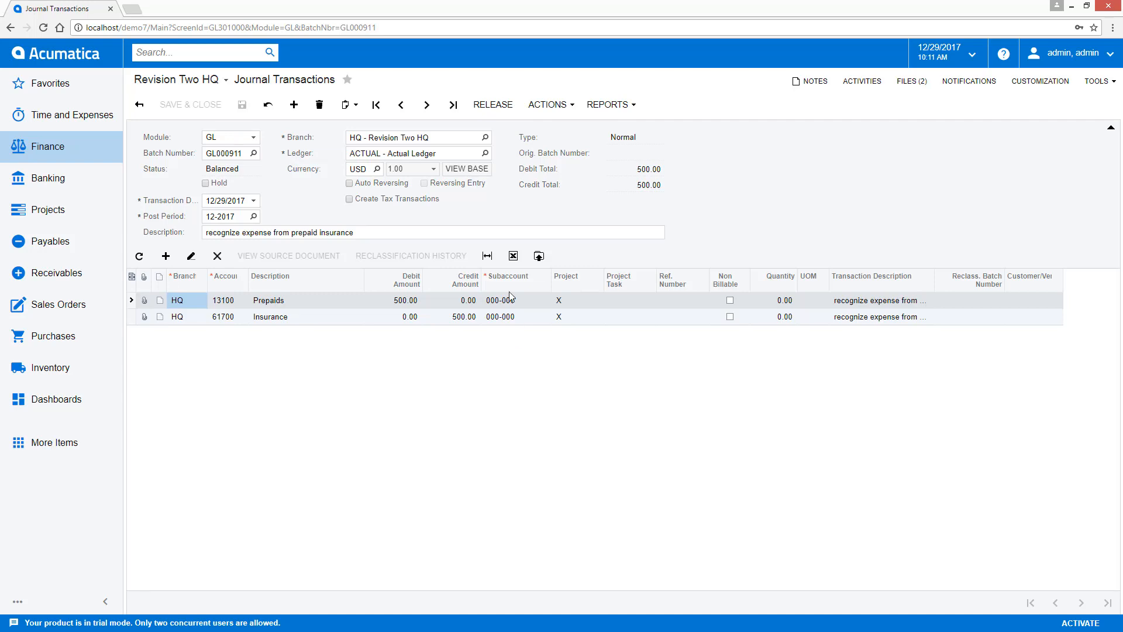
{"action": "left_click", "coordinate": [513, 256]}
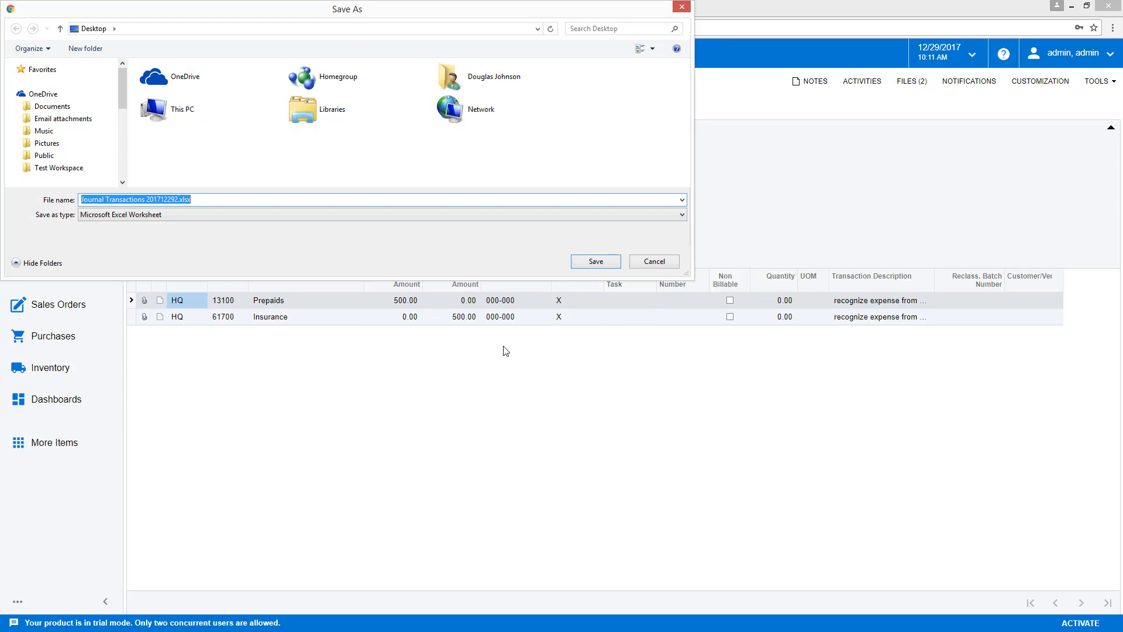
{"action": "left_click", "coordinate": [582, 257]}
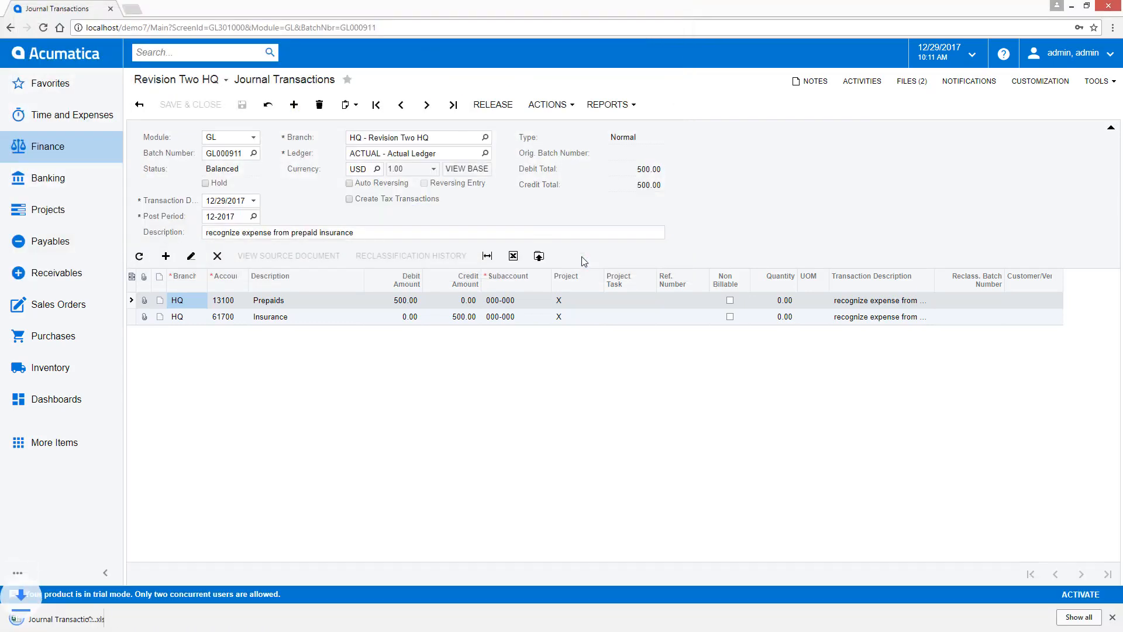
{"action": "left_click", "coordinate": [71, 619]}
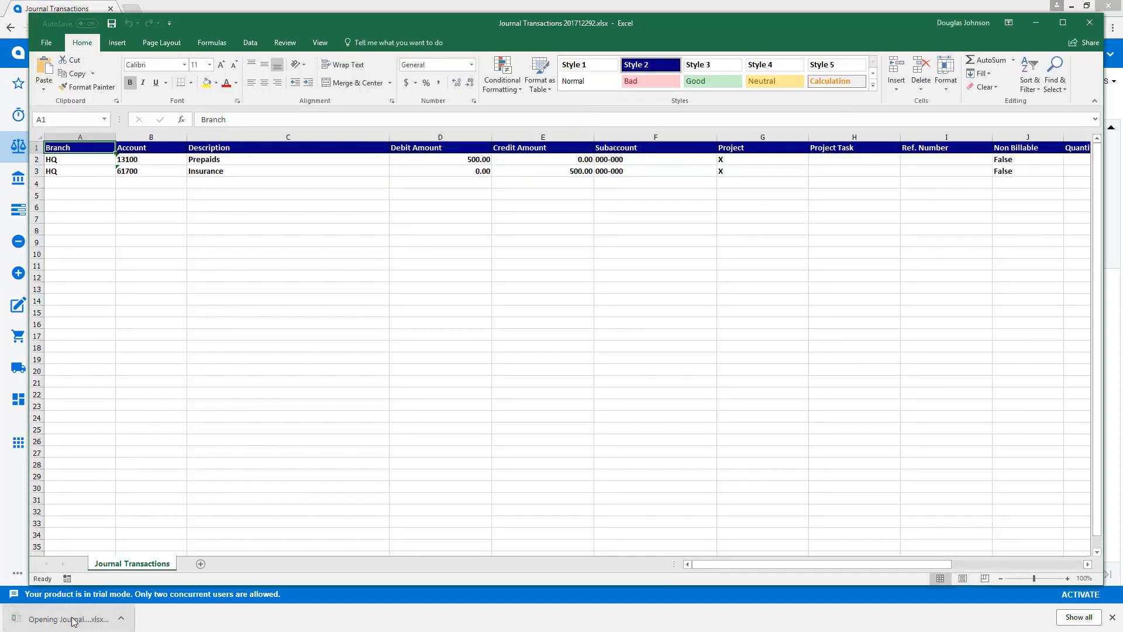
{"action": "left_click", "coordinate": [1037, 21]}
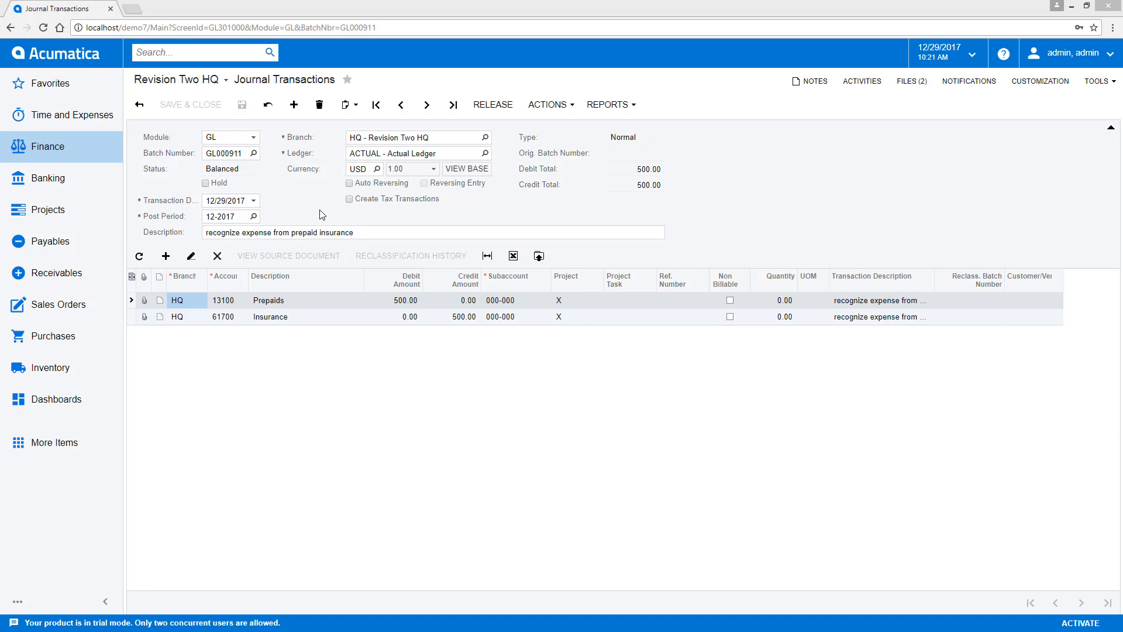
- Copy the prepaid insurance transaction and paste it into a new journal transaction
{"action": "left_click", "coordinate": [345, 111]}
{"action": "left_click", "coordinate": [363, 129]}
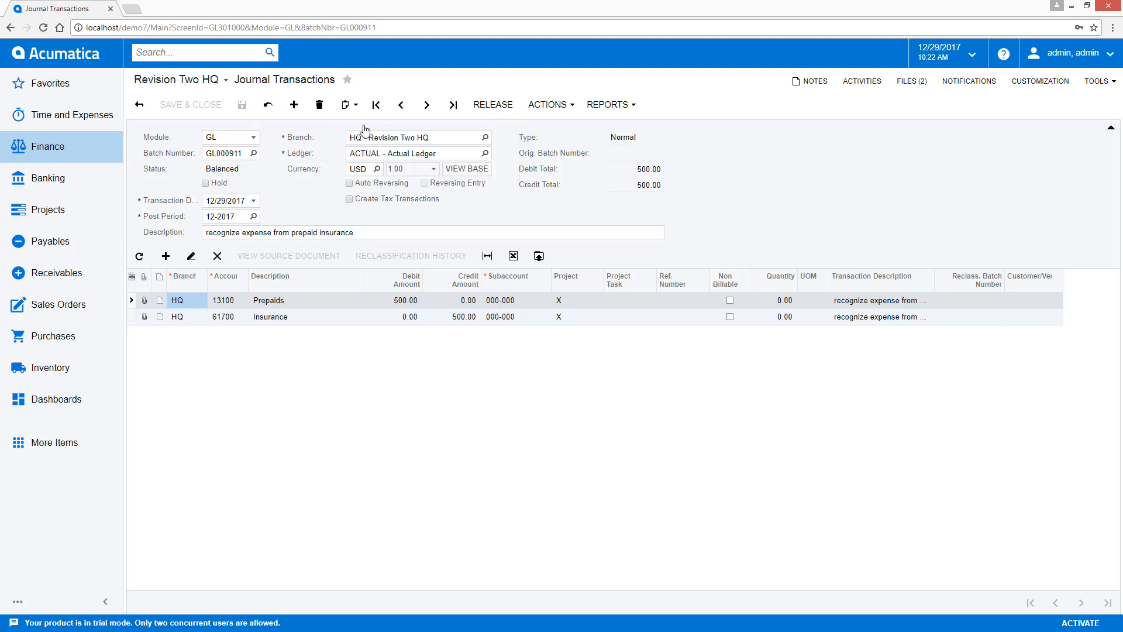
{"action": "left_click", "coordinate": [294, 104]}
{"action": "left_click", "coordinate": [347, 105]}
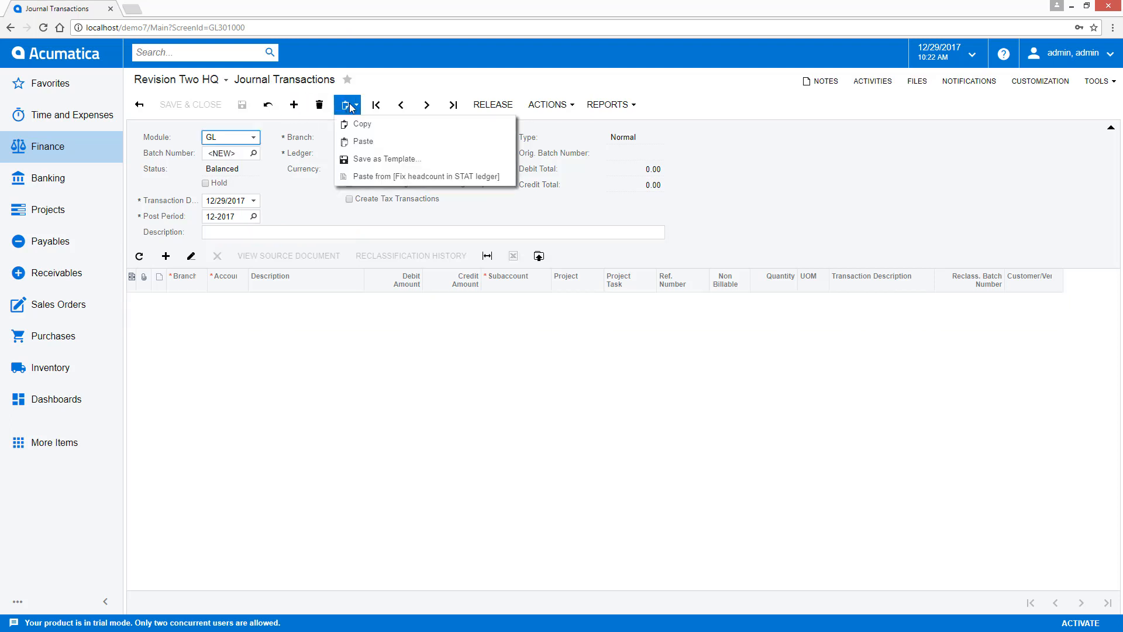
{"action": "left_click", "coordinate": [363, 142]}
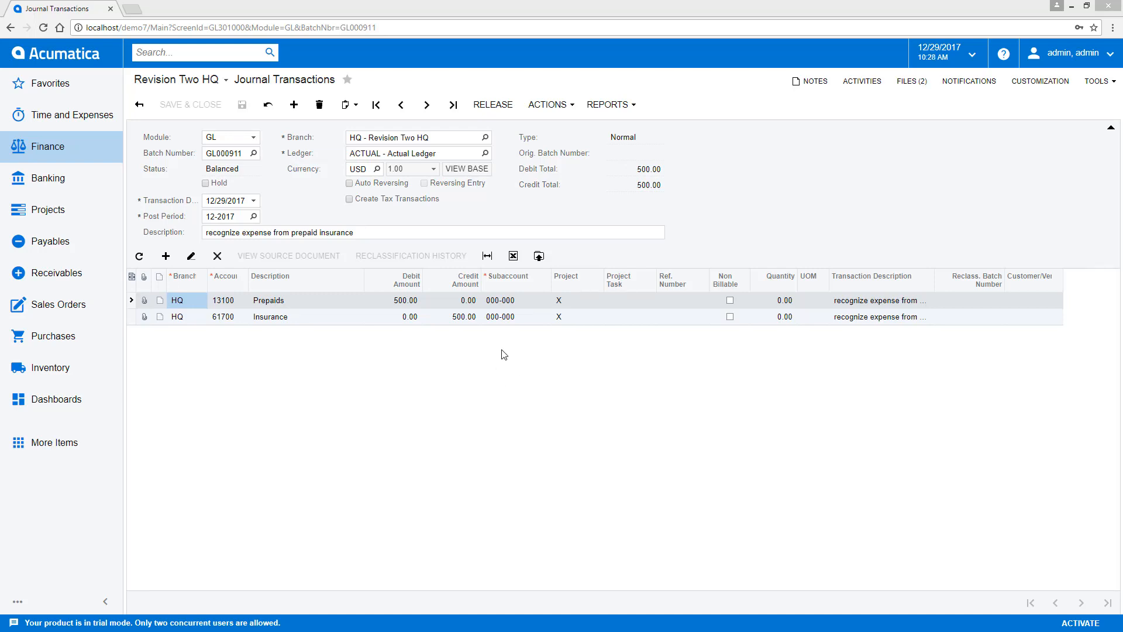
- Go to the next journal batch, collapse its header area to view more detail lines, and expand the header again
{"action": "left_click", "coordinate": [426, 109]}
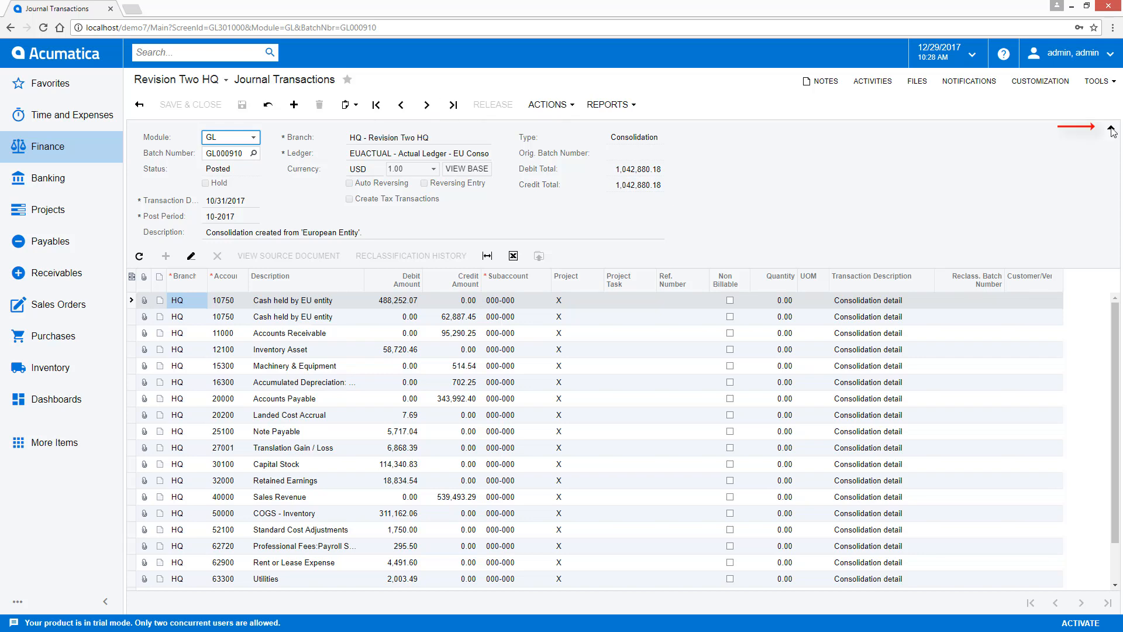
{"action": "left_click", "coordinate": [1111, 128]}
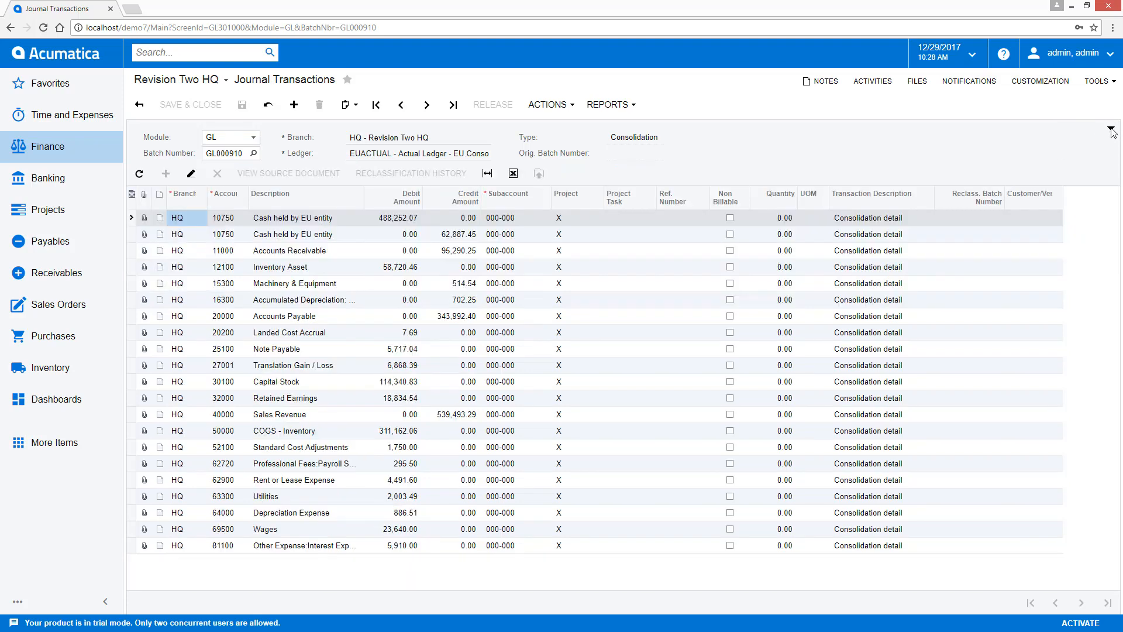
{"action": "left_click", "coordinate": [1111, 130]}
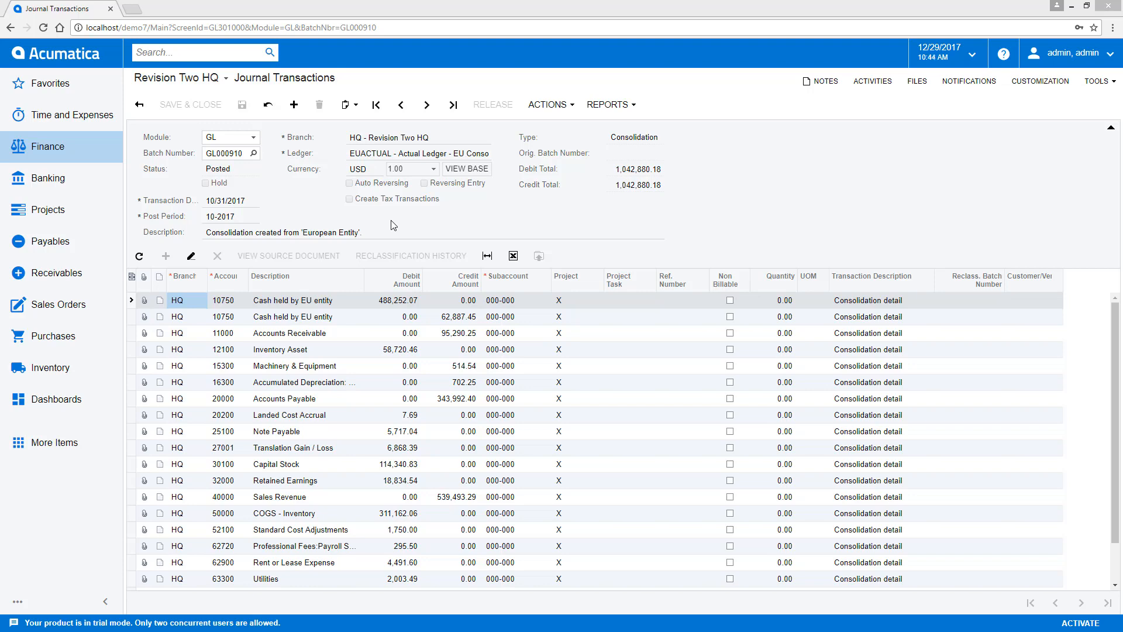
- Return to the Journal Transactions list and sort the records by batch number in descending order
{"action": "left_click", "coordinate": [139, 104]}
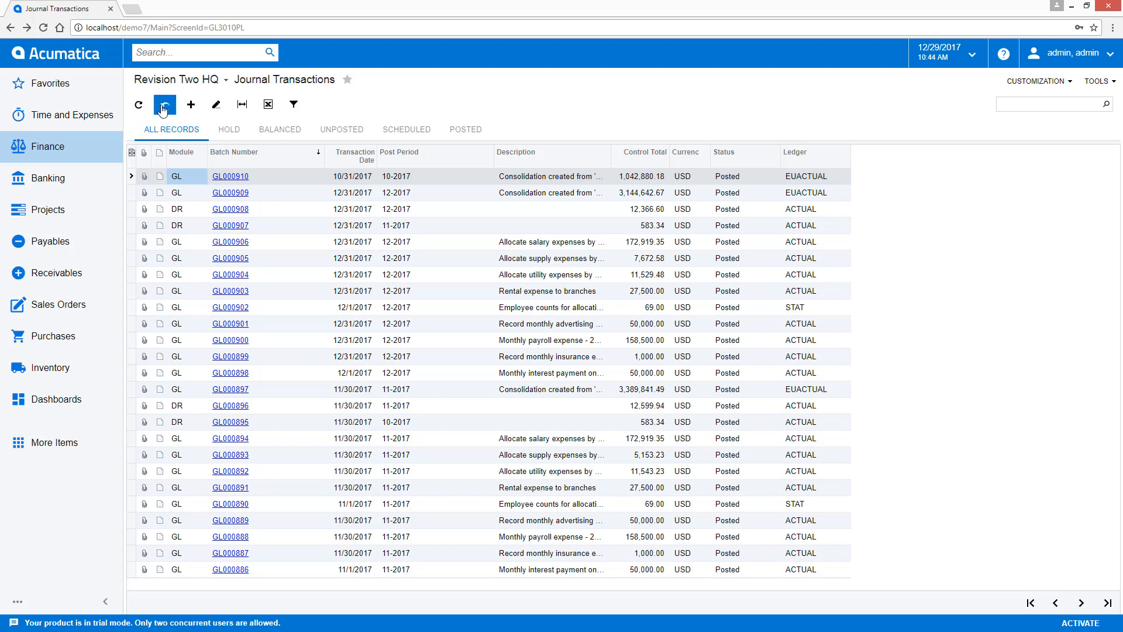
{"action": "left_click", "coordinate": [270, 164]}
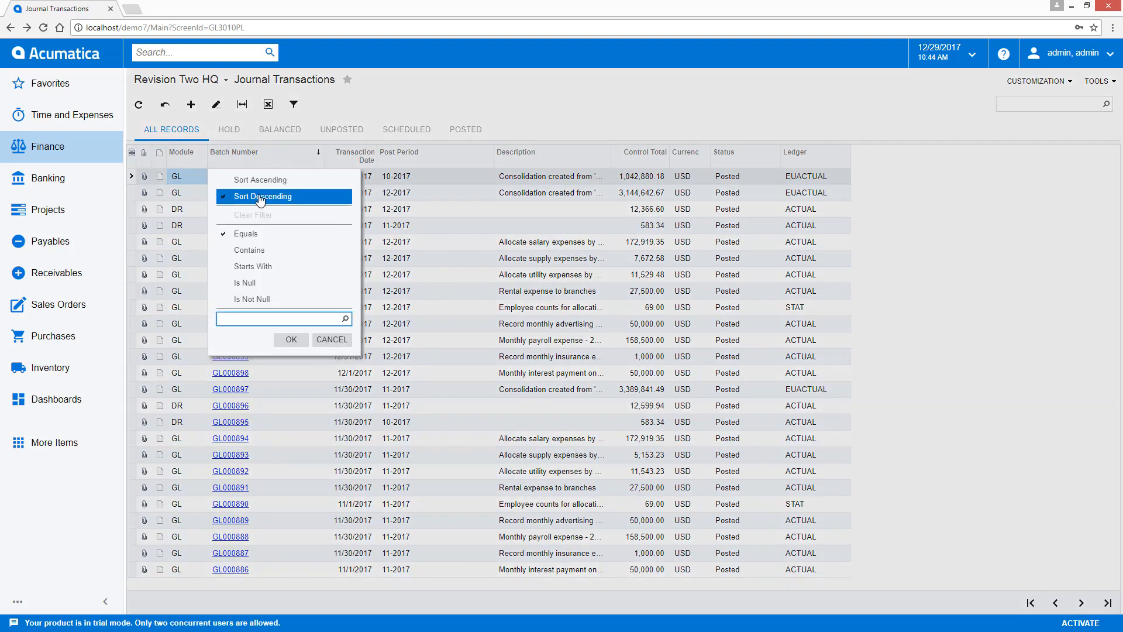
{"action": "left_click", "coordinate": [257, 197]}
{"action": "left_click", "coordinate": [261, 169]}
{"action": "left_click", "coordinate": [268, 194]}
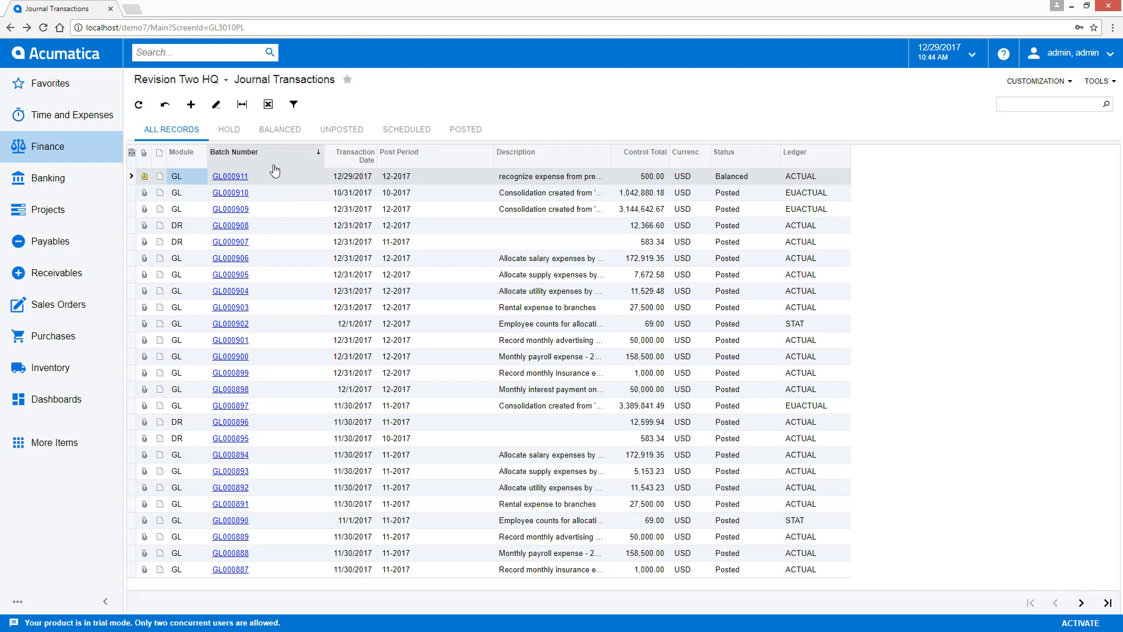
- Filter the Journal Transactions list to records with a control total greater than 200
{"action": "left_click", "coordinate": [629, 165]}
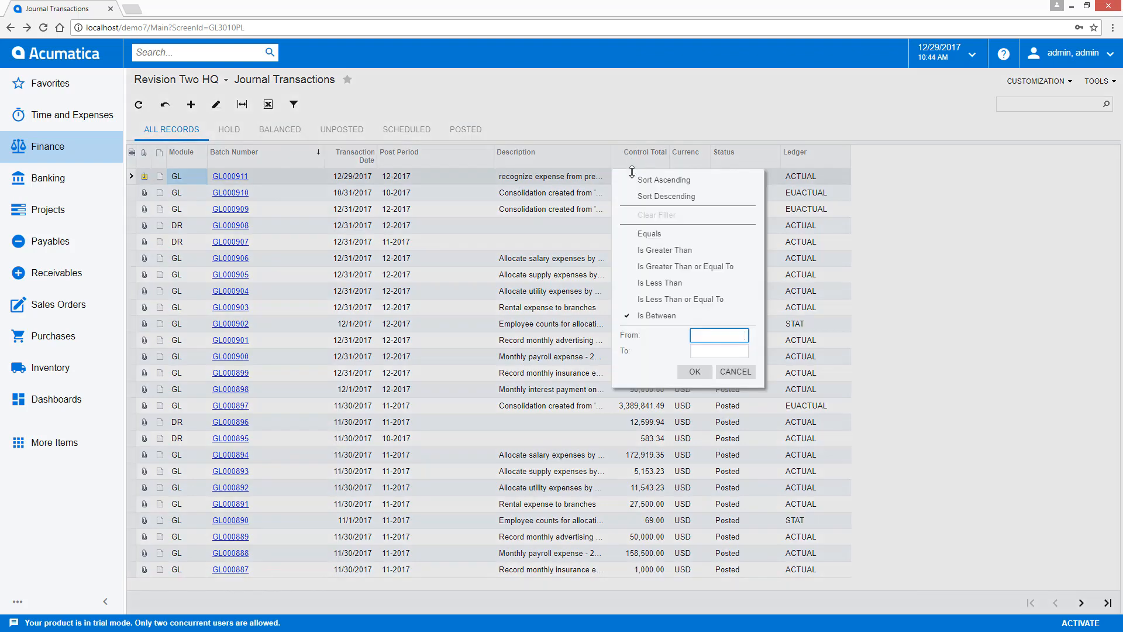
{"action": "left_click", "coordinate": [663, 250]}
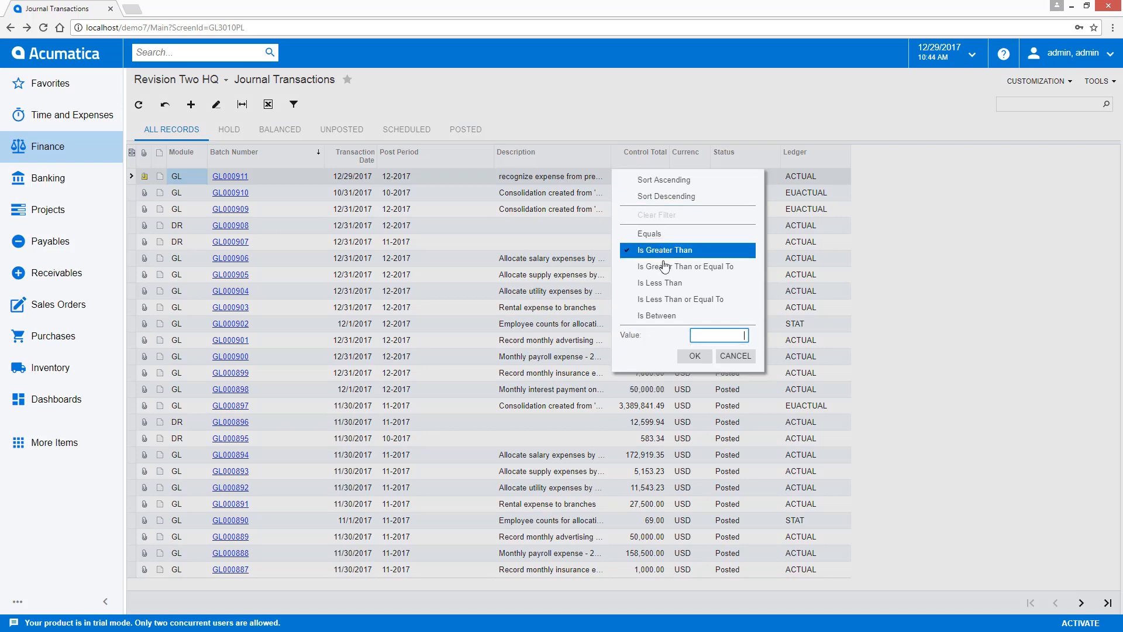
{"action": "type", "text": "100"}
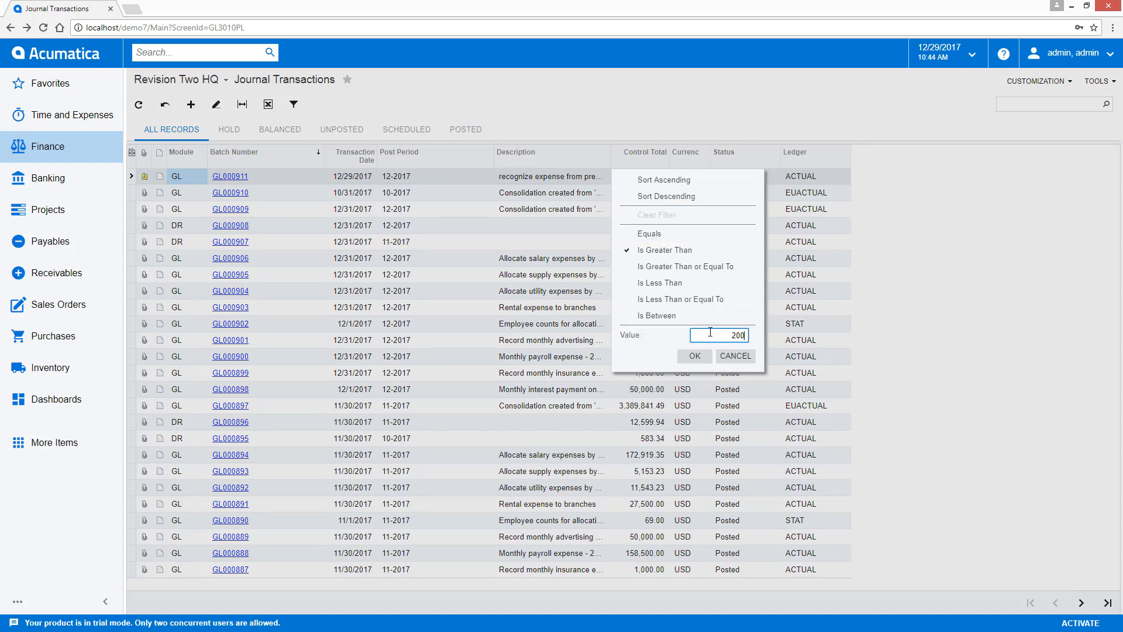
{"action": "left_click", "coordinate": [695, 356]}
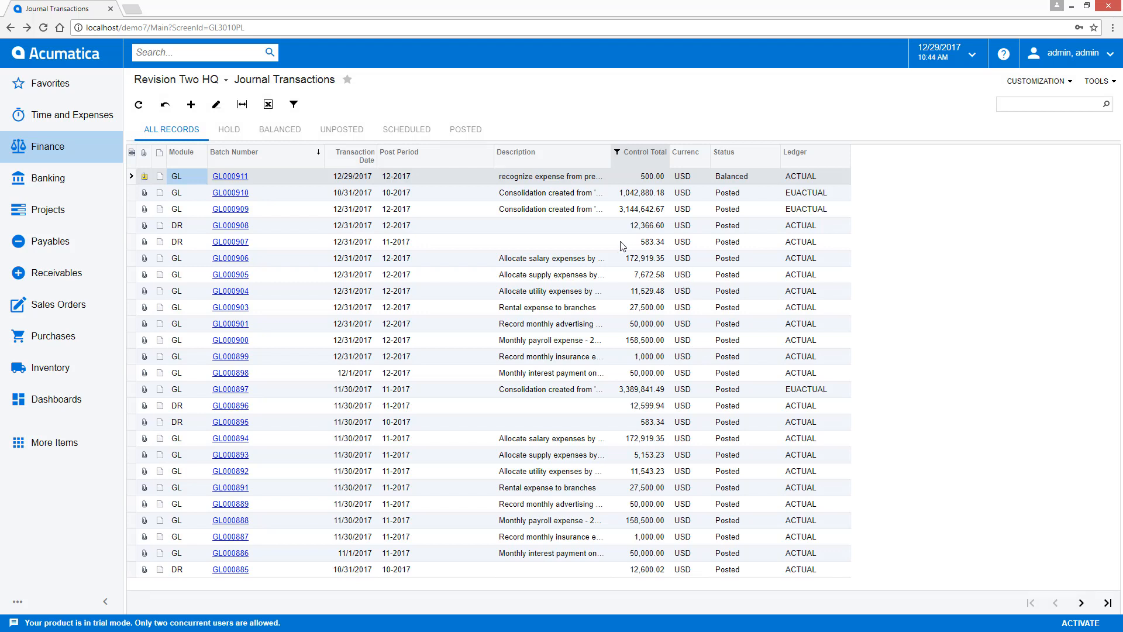
- Restrict the journal transaction list to transaction dates that fall within this week
{"action": "left_click", "coordinate": [350, 162]}
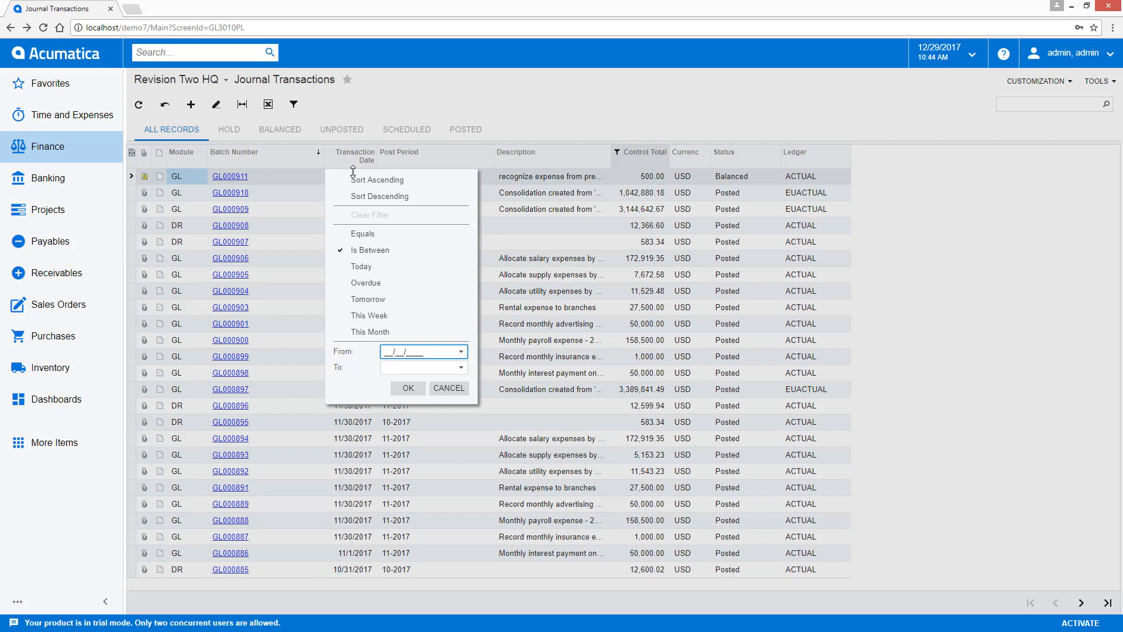
{"action": "left_click", "coordinate": [375, 316]}
{"action": "left_click", "coordinate": [405, 373]}
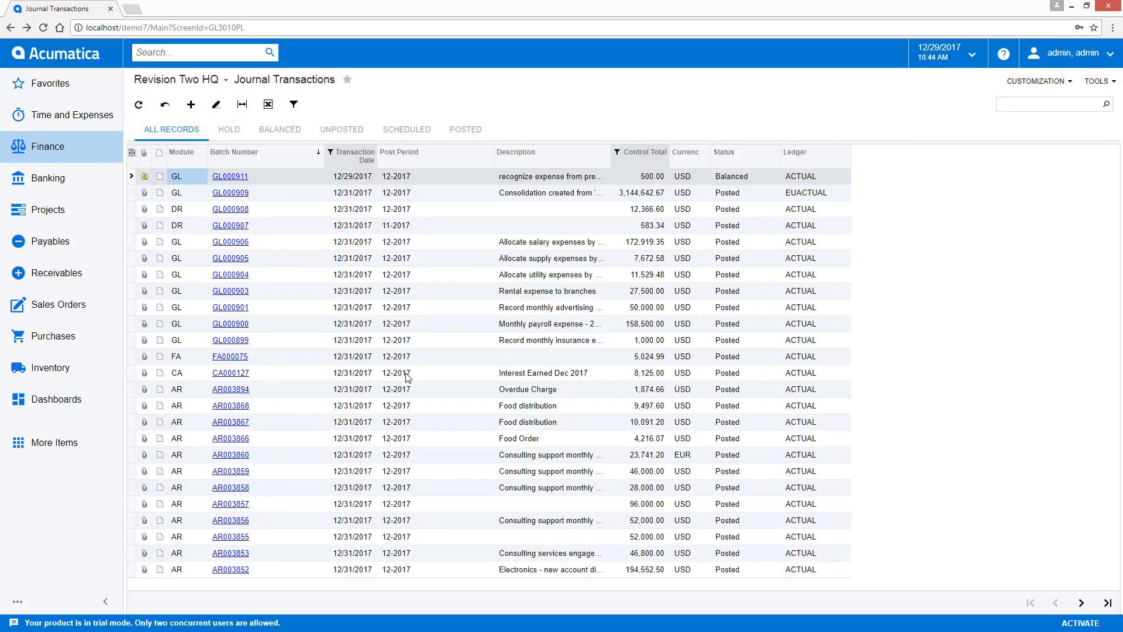
- Create a saved filter named Today with Transaction Date set to the Today condition, and apply it to the journal list
{"action": "left_click", "coordinate": [294, 107]}
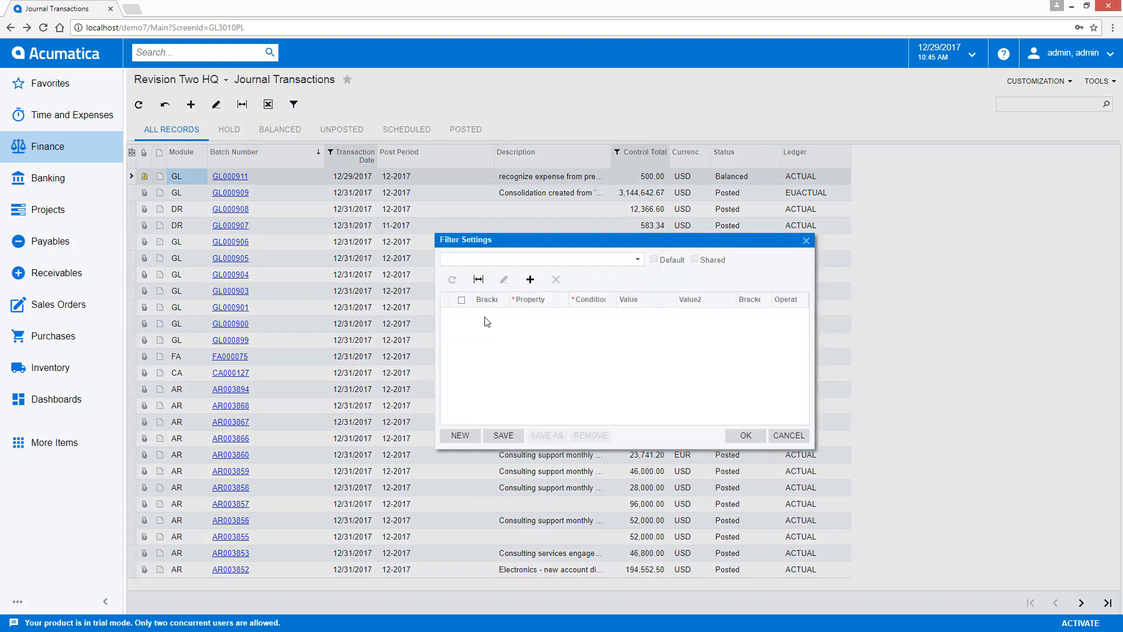
{"action": "left_click", "coordinate": [484, 321]}
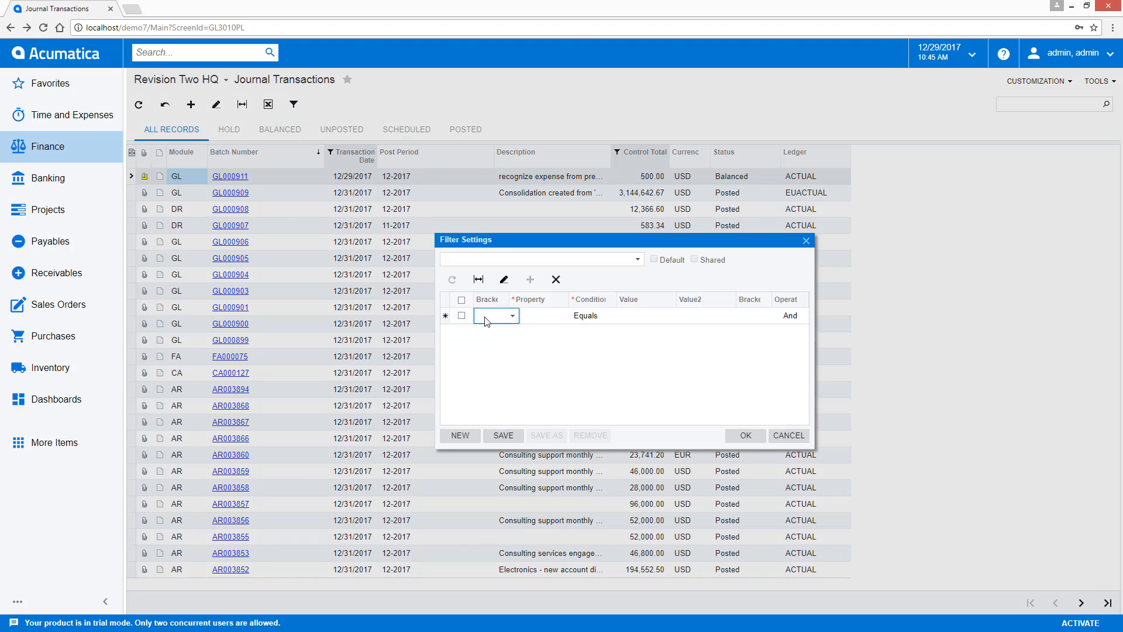
{"action": "left_click", "coordinate": [534, 320]}
{"action": "type", "text": "date"}
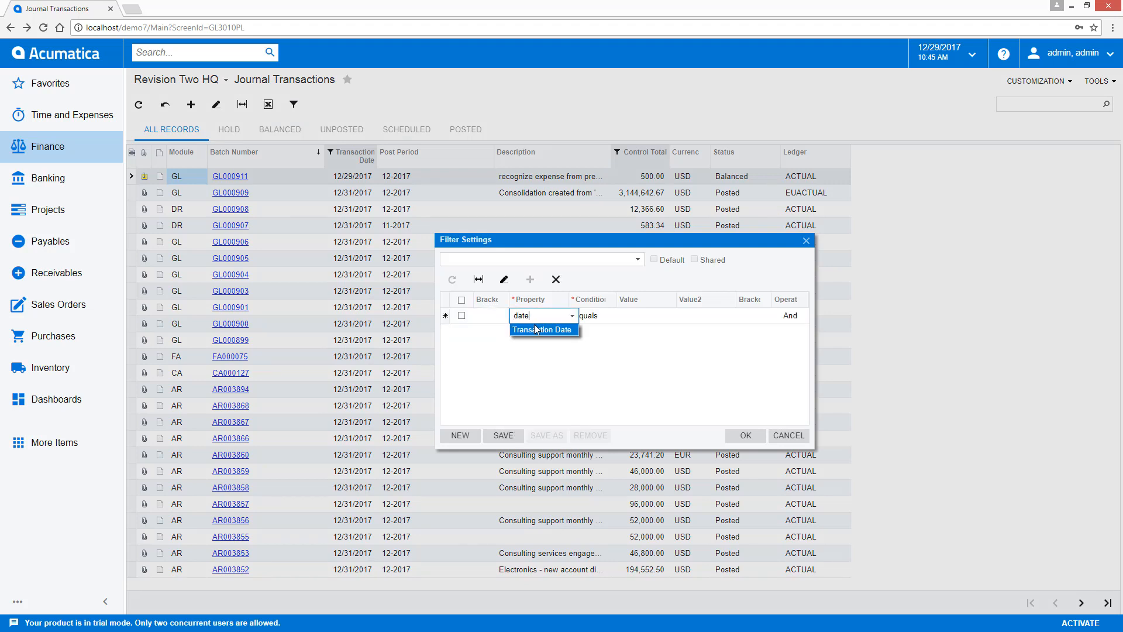
{"action": "left_click", "coordinate": [538, 328]}
{"action": "left_click", "coordinate": [620, 316]}
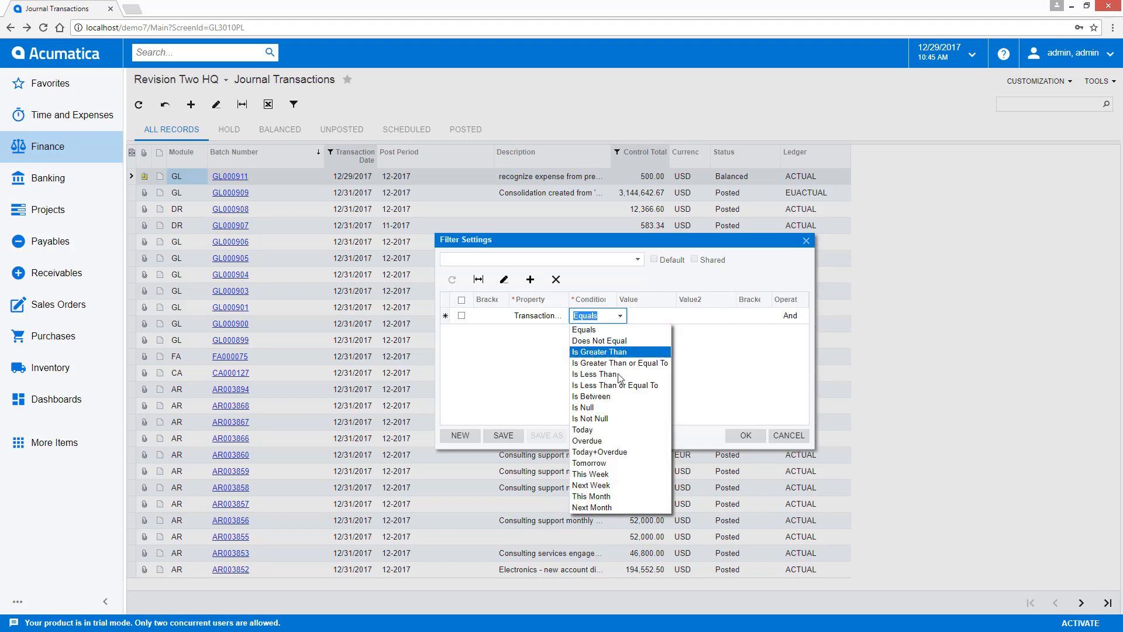
{"action": "left_click", "coordinate": [625, 433]}
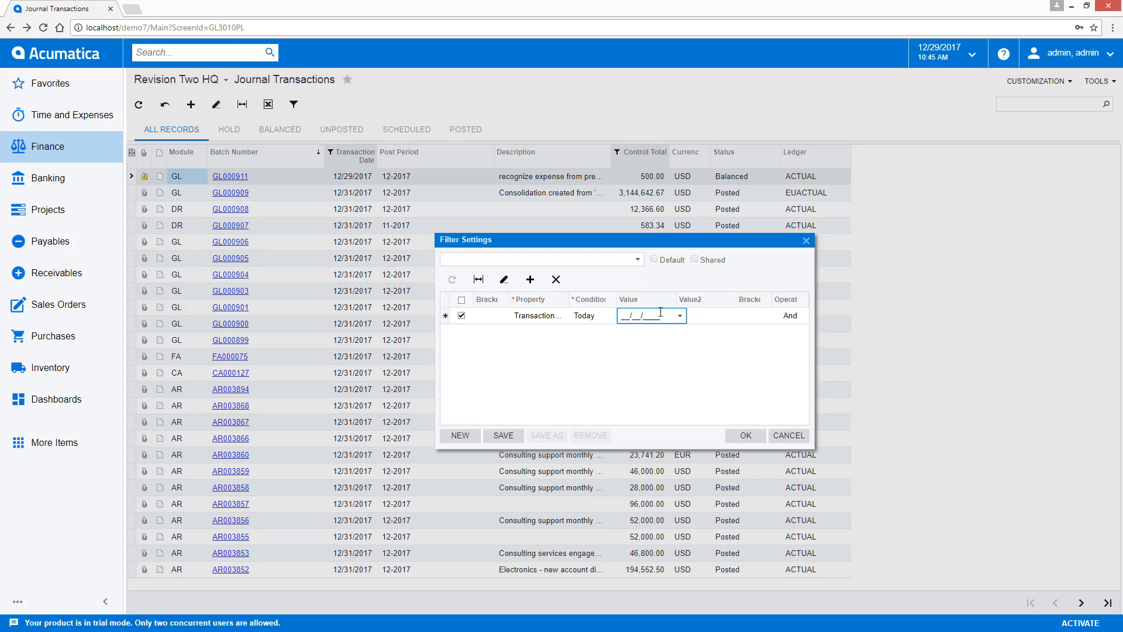
{"action": "left_click", "coordinate": [504, 443]}
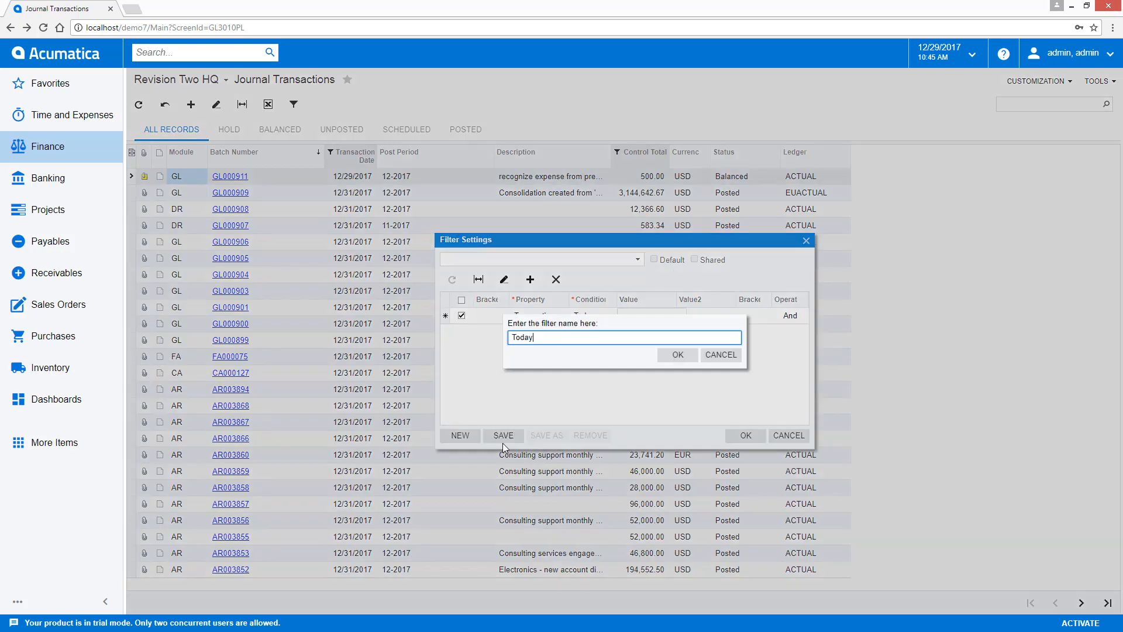
{"action": "left_click", "coordinate": [678, 355]}
{"action": "left_click", "coordinate": [744, 435]}
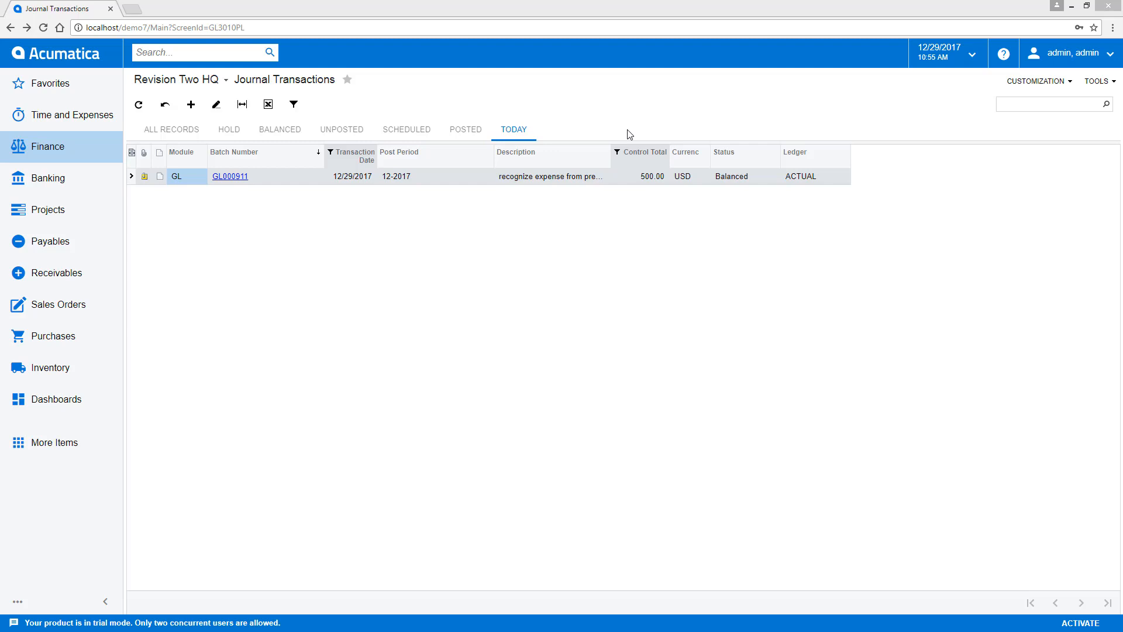
- View the GL Batches help article, return to Journal Transactions, and open Acumatica Educational Resources from the help topics
{"action": "left_click", "coordinate": [1001, 56]}
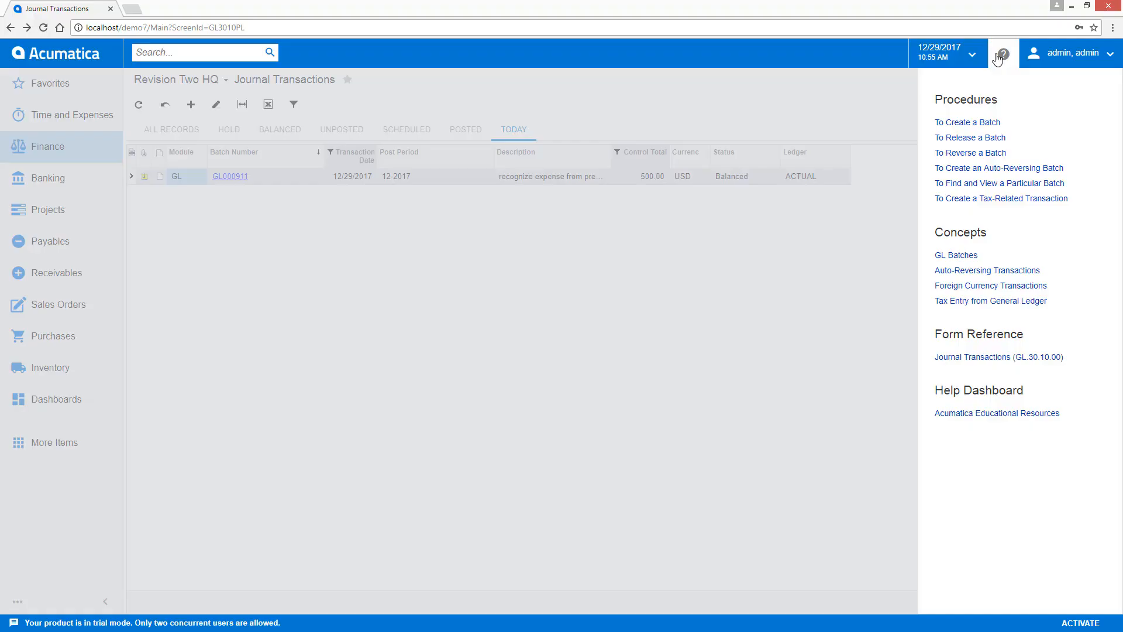
{"action": "left_click", "coordinate": [962, 256]}
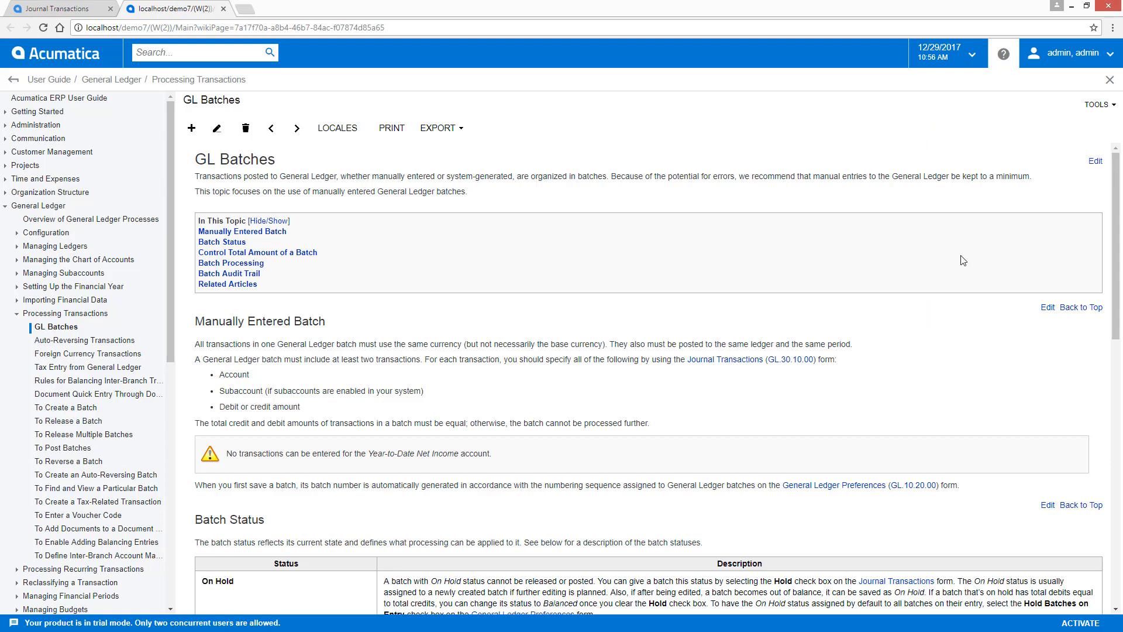
{"action": "left_click", "coordinate": [117, 8]}
{"action": "left_click", "coordinate": [1004, 54]}
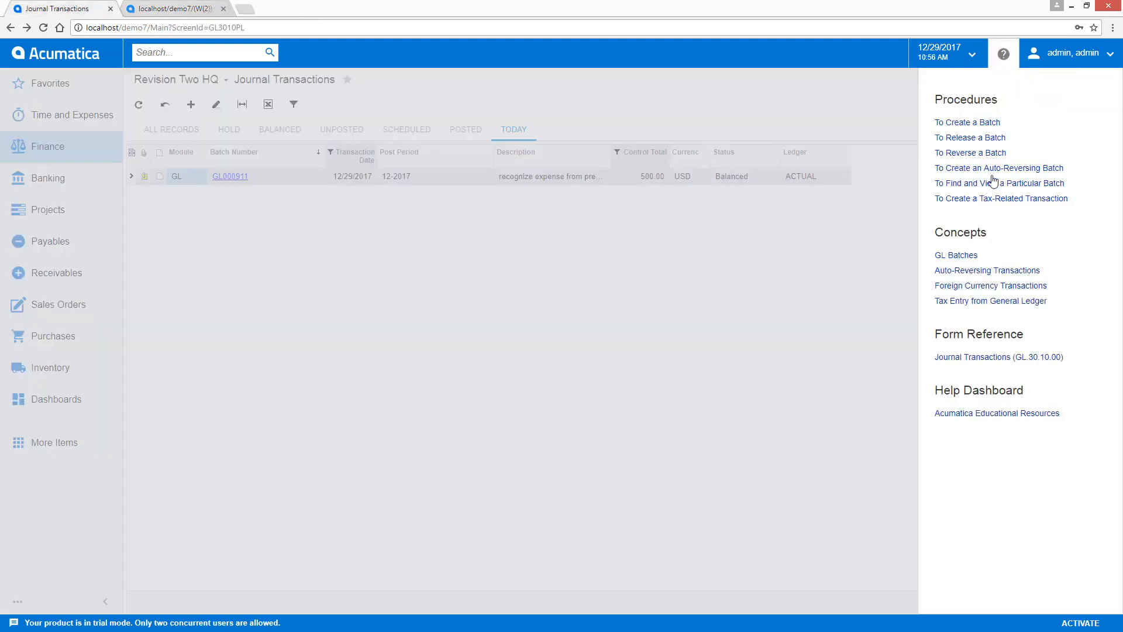
{"action": "left_click", "coordinate": [990, 416]}
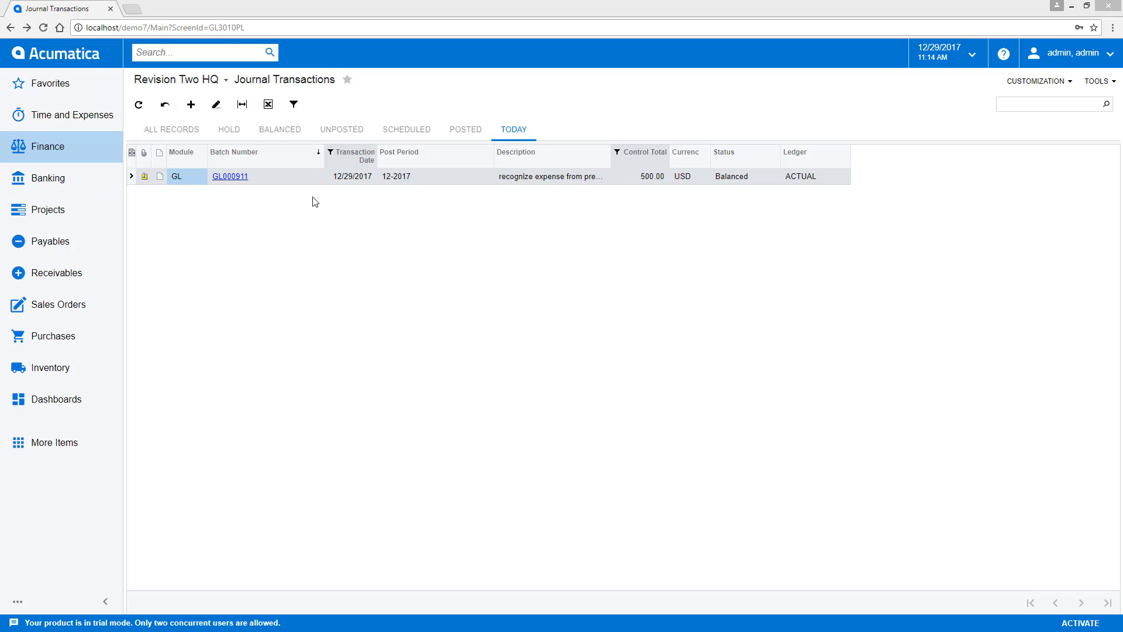
- Search the system for "write off" and open the Write Off Balances and Credits process
{"action": "left_click", "coordinate": [206, 53]}
{"action": "type", "text": "write"}
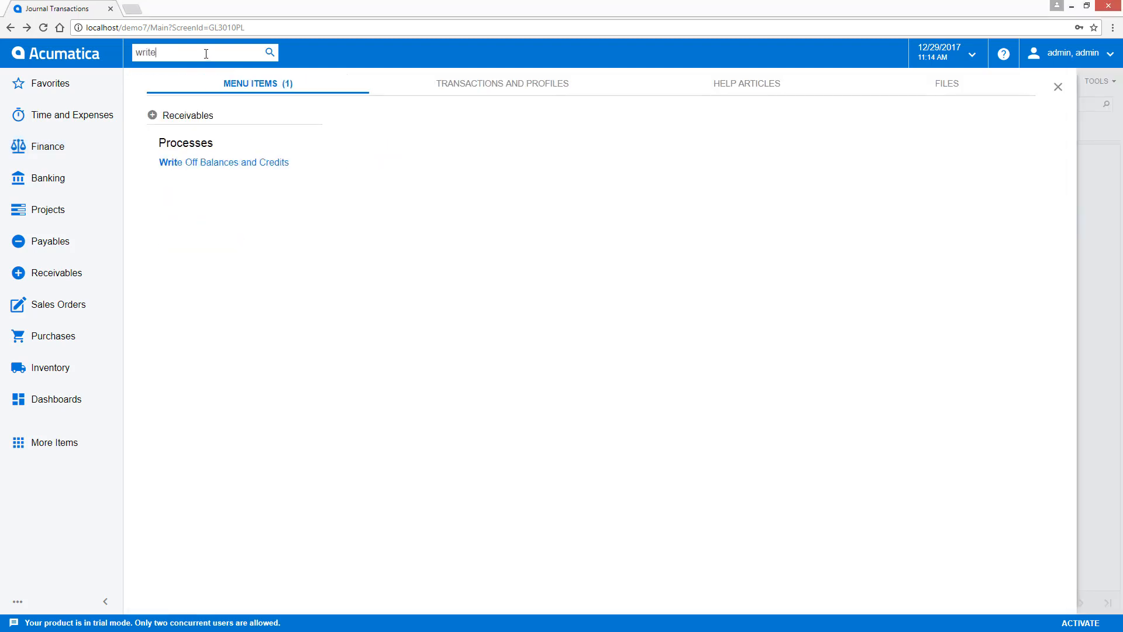
{"action": "type", "text": " off"}
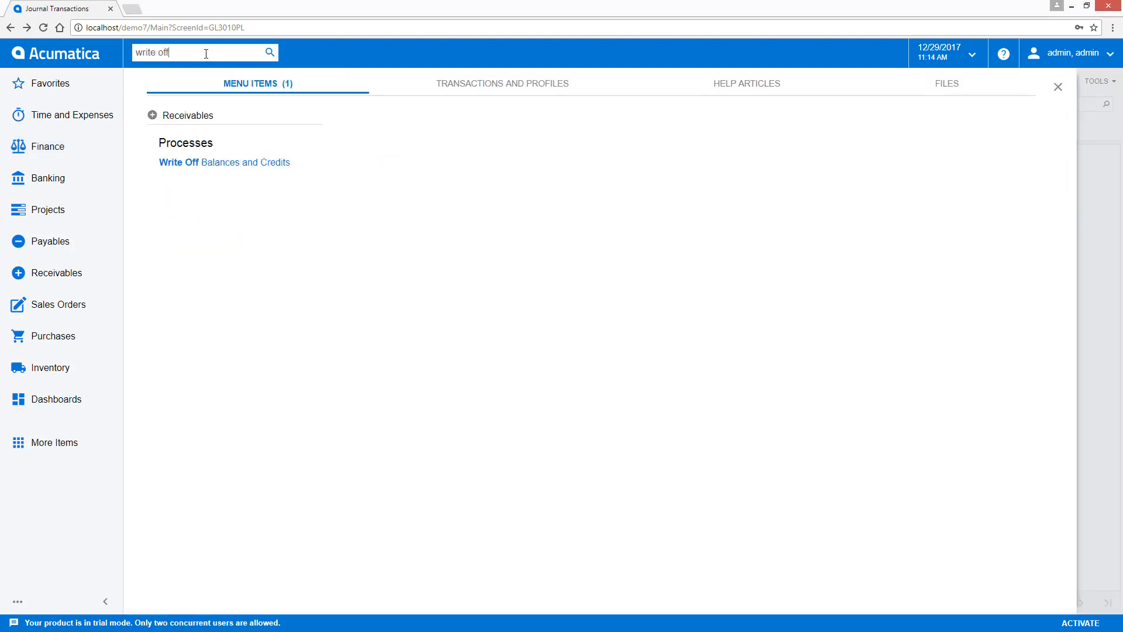
{"action": "left_click", "coordinate": [227, 169]}
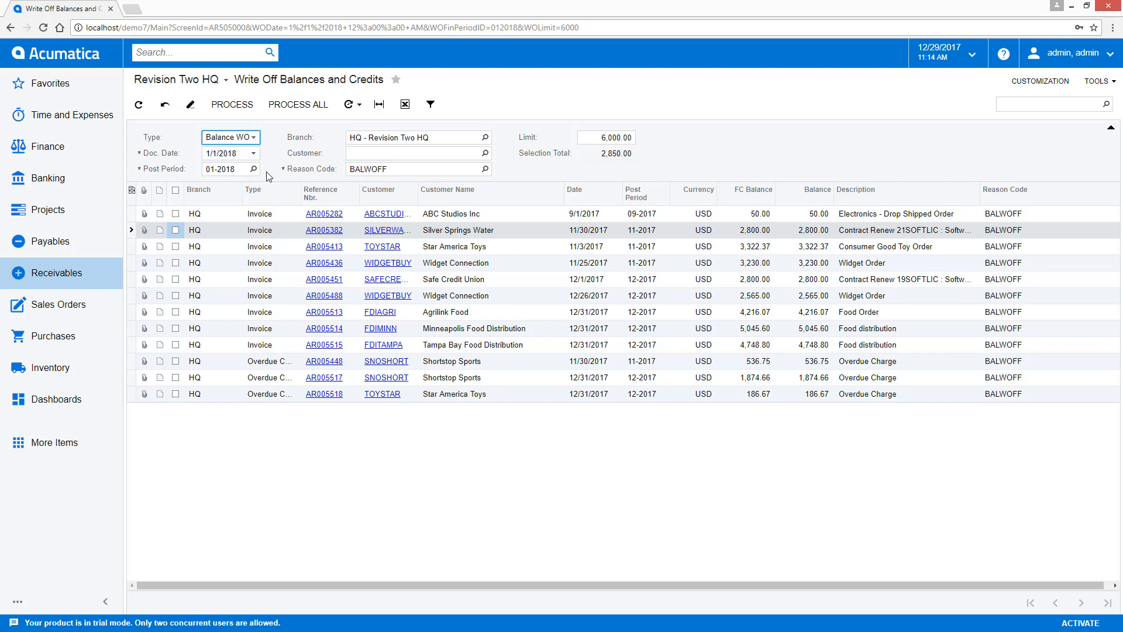
- Set the write-off limit to 5,000.00 and select the ABC Studios Inc and Silver Springs Water invoices
{"action": "left_click", "coordinate": [600, 137]}
{"action": "type", "text": "5"}
{"action": "left_click", "coordinate": [575, 178]}
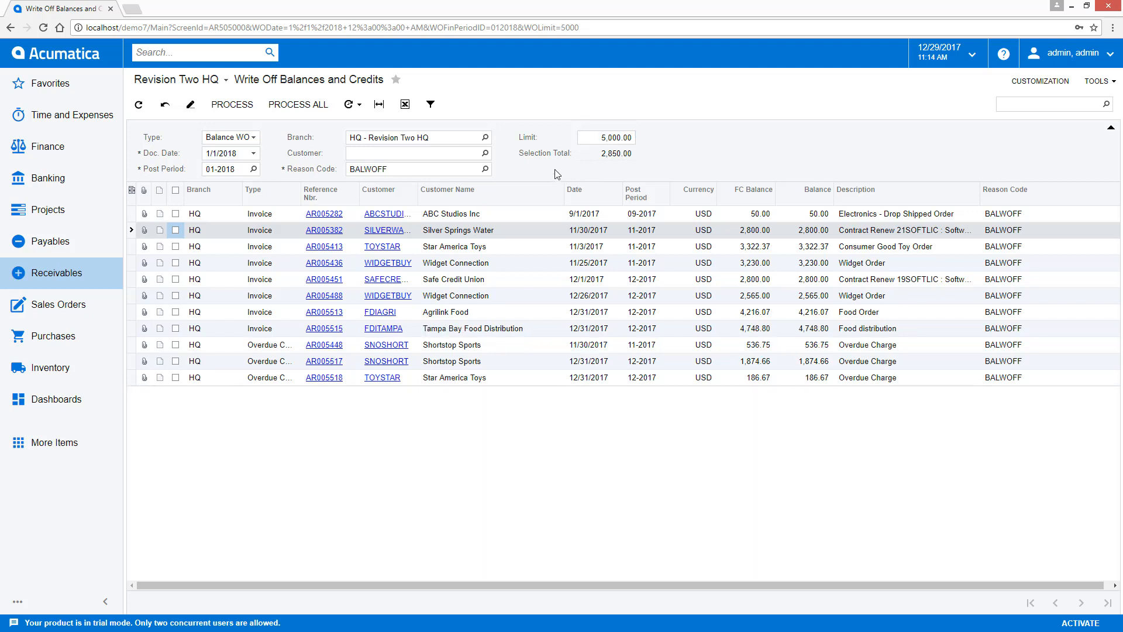
{"action": "left_click", "coordinate": [176, 214]}
{"action": "left_click", "coordinate": [176, 230]}
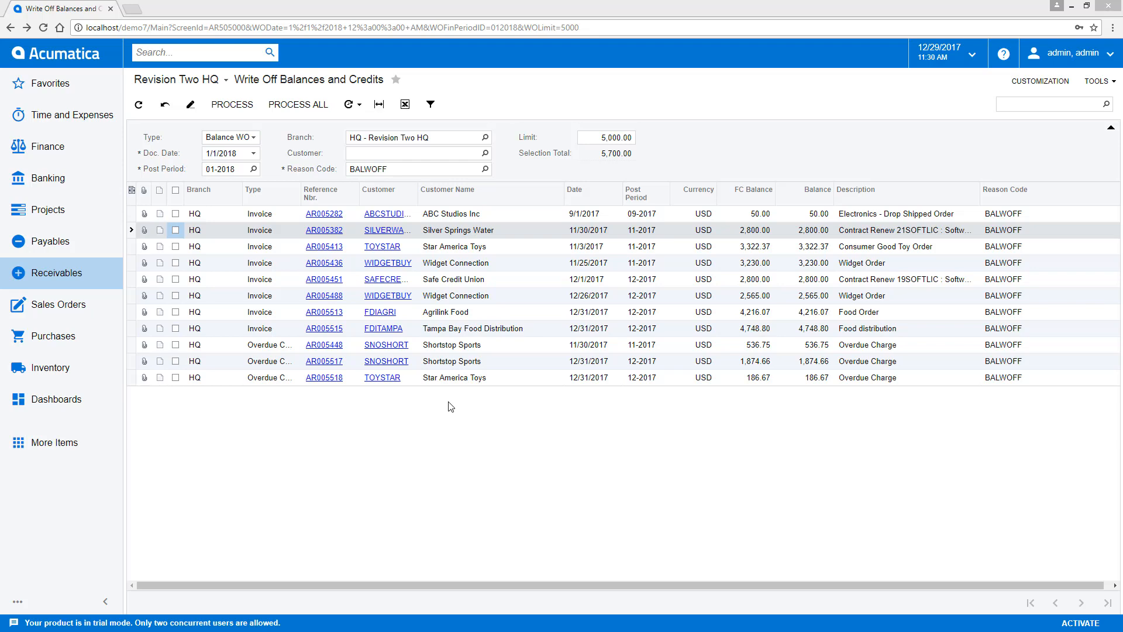
- Run the Profit & Loss report for the ACTUAL ledger and period 12-2017, and export it to Excel
{"action": "left_click", "coordinate": [50, 147]}
{"action": "left_click", "coordinate": [709, 212]}
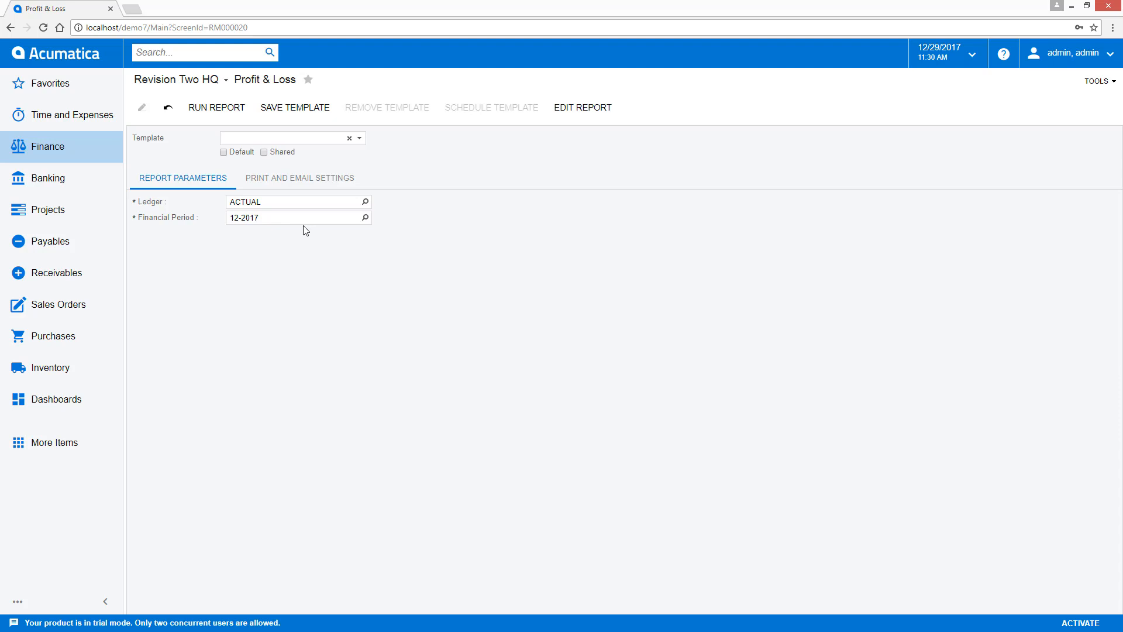
{"action": "left_click", "coordinate": [219, 107]}
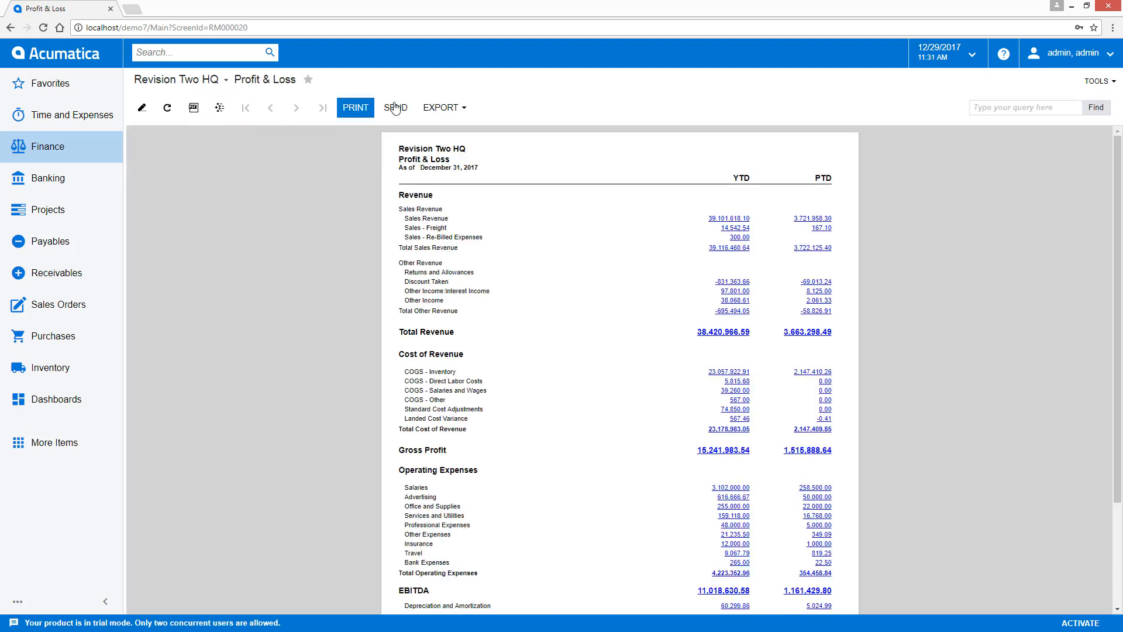
{"action": "left_click", "coordinate": [441, 107]}
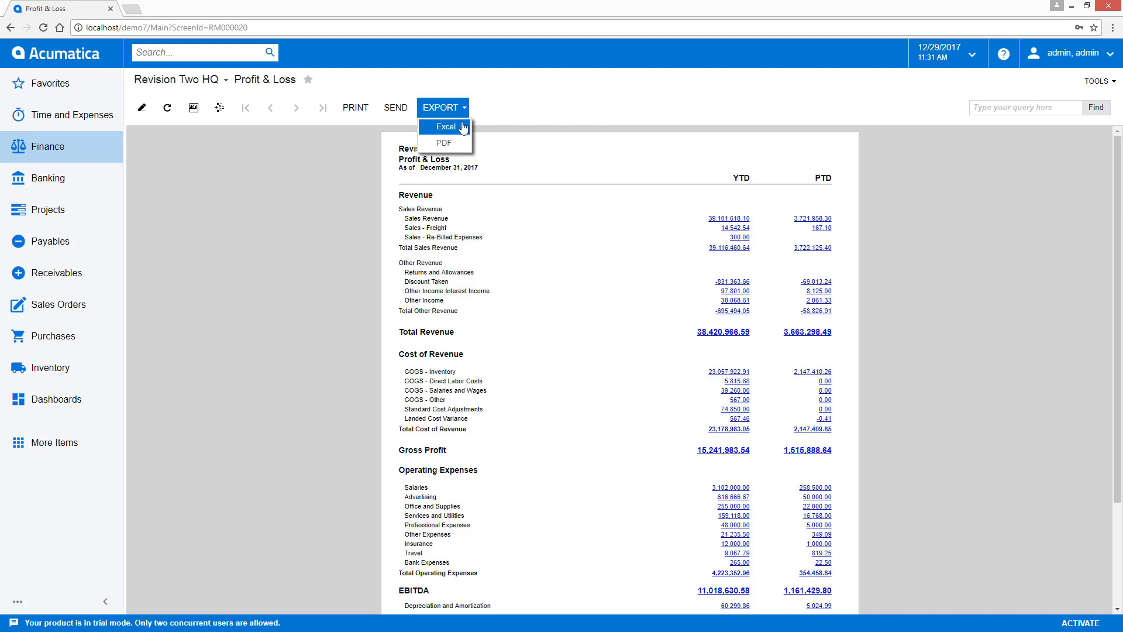
{"action": "left_click", "coordinate": [463, 126]}
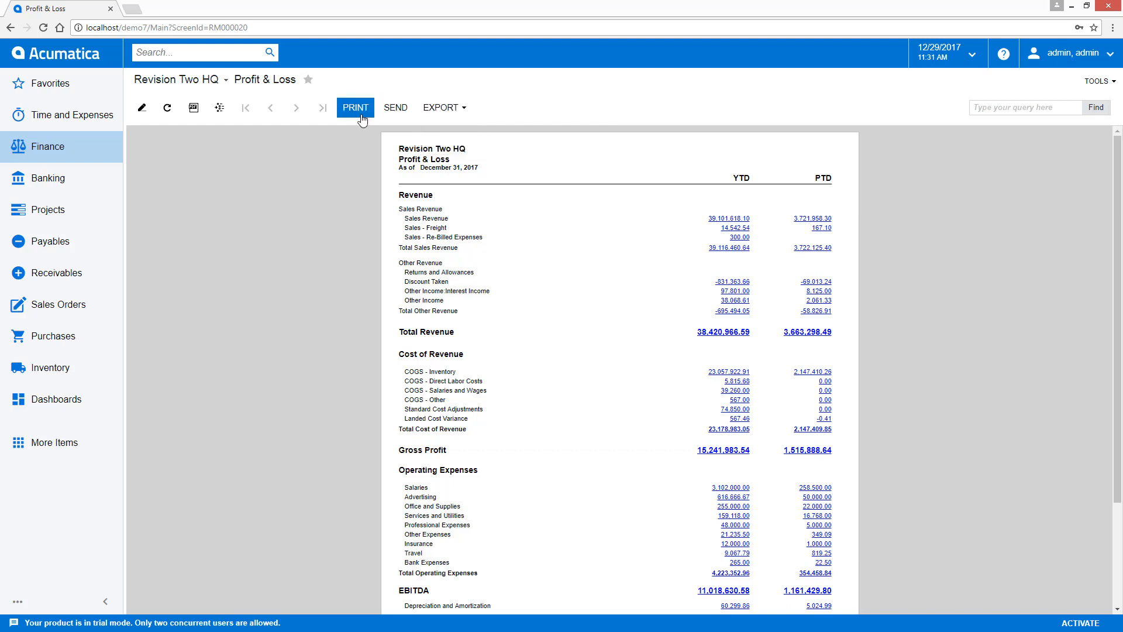
- Show and hide the consolidated report's branch structure, and return to the Profit & Loss parameters
{"action": "left_click", "coordinate": [220, 117]}
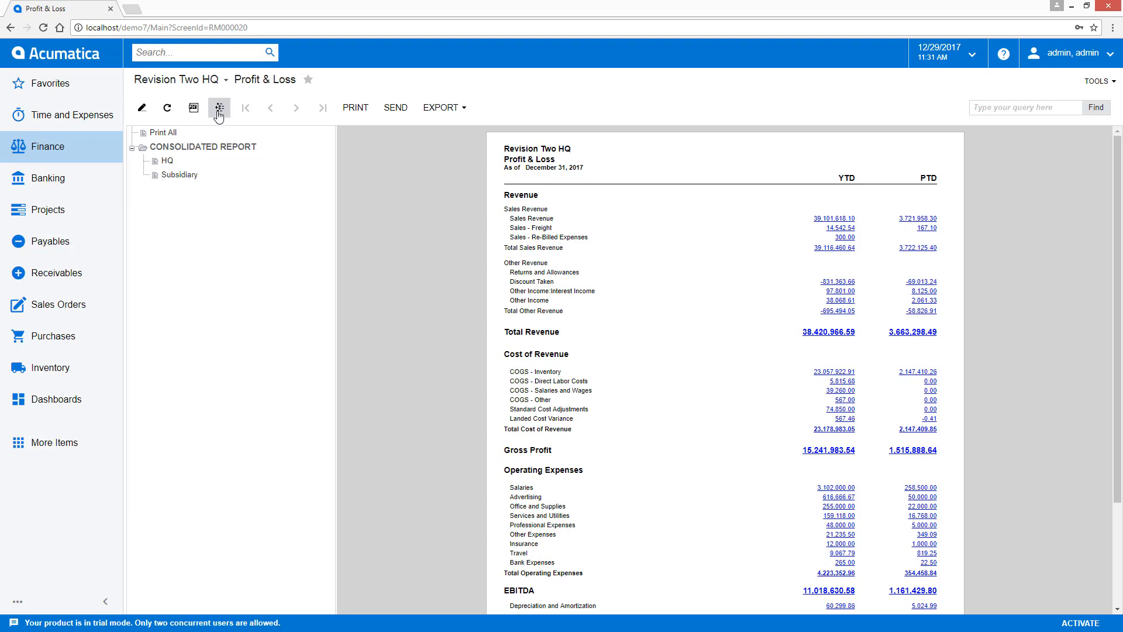
{"action": "left_click", "coordinate": [220, 107]}
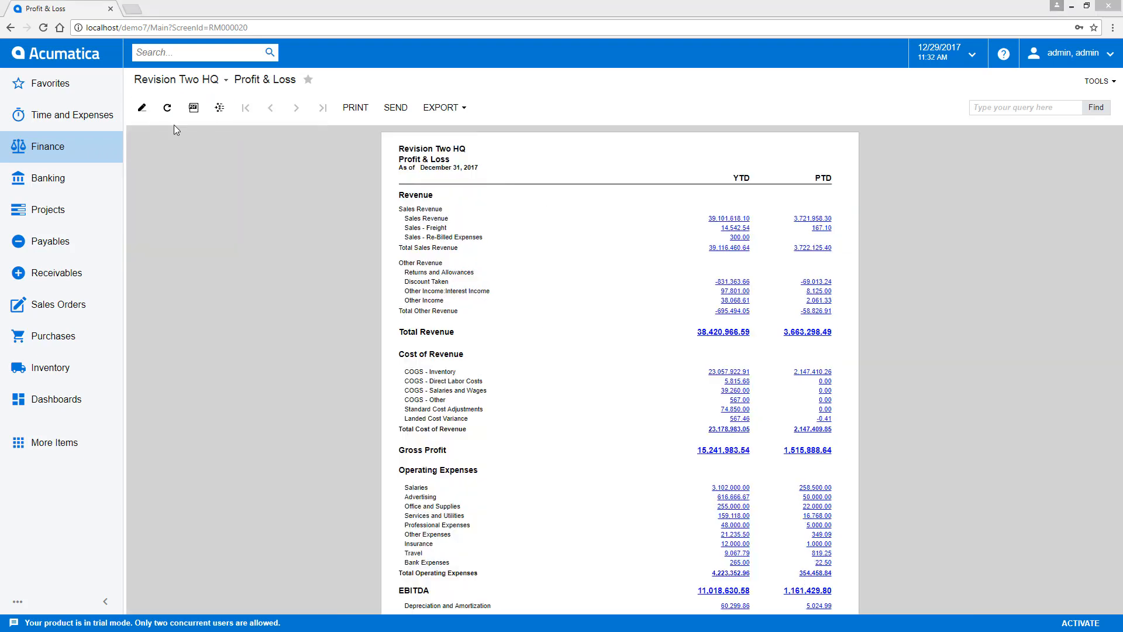
{"action": "left_click", "coordinate": [140, 113]}
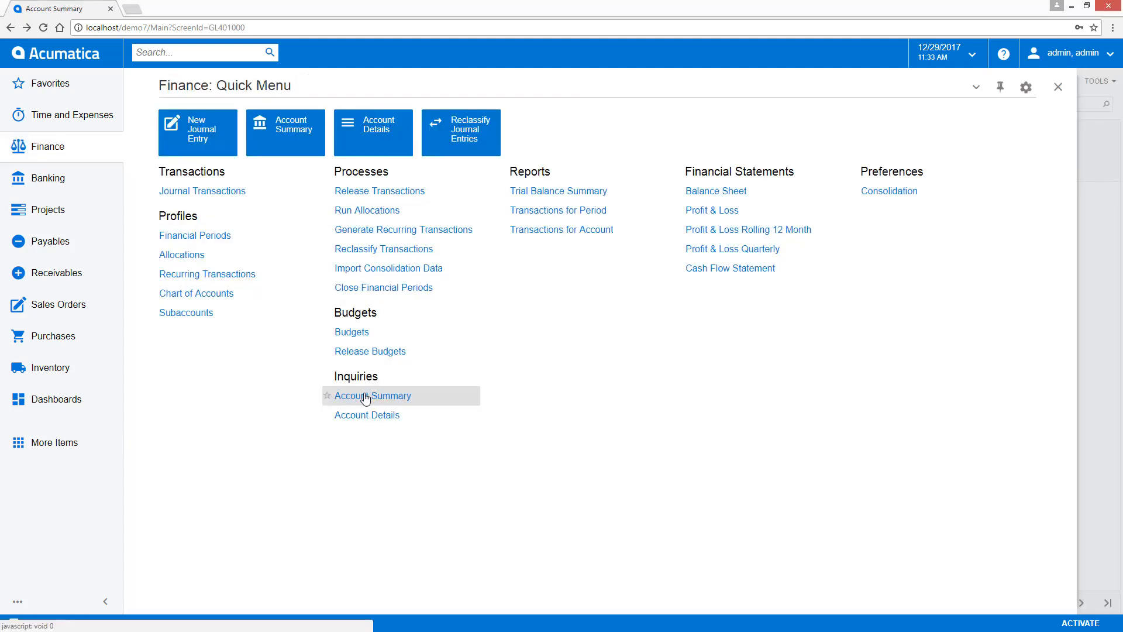
- Open the Account Summary inquiry from the Finance area
{"action": "left_click", "coordinate": [365, 465]}
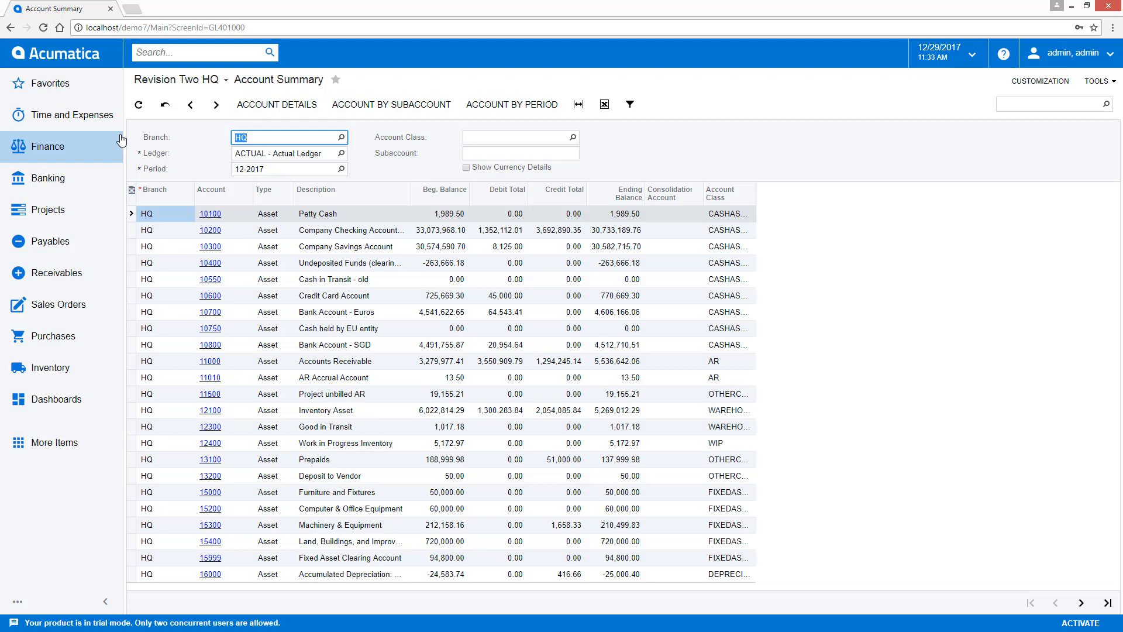
- Run the Receivables Invoice/Memo printed form for the Tampa Bay Food Distribution invoice
{"action": "left_click", "coordinate": [53, 273]}
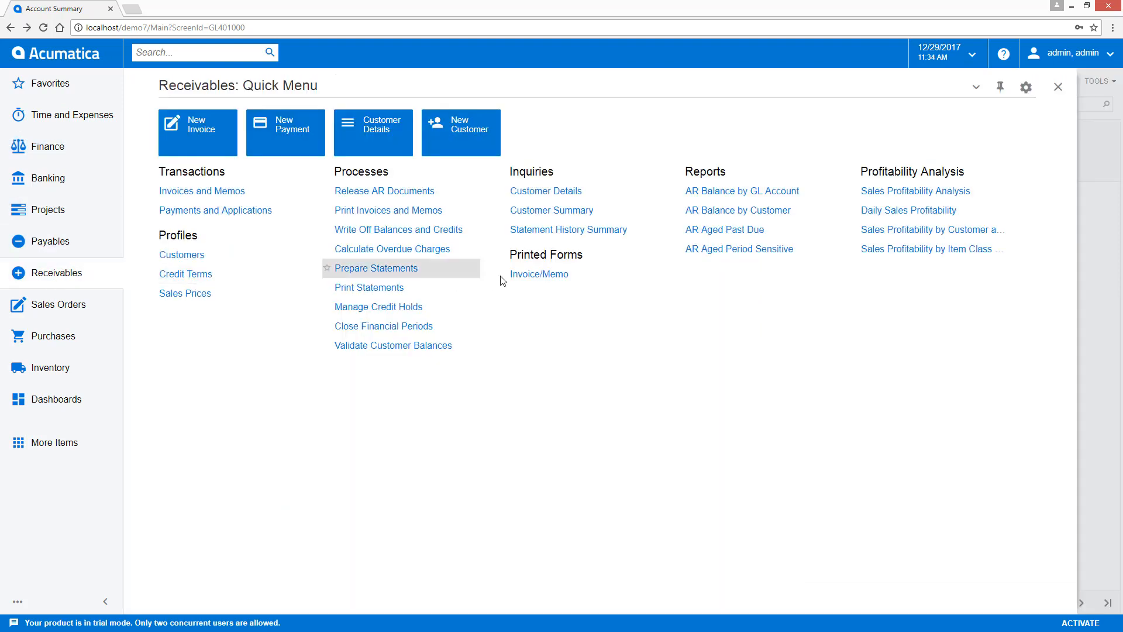
{"action": "left_click", "coordinate": [526, 276]}
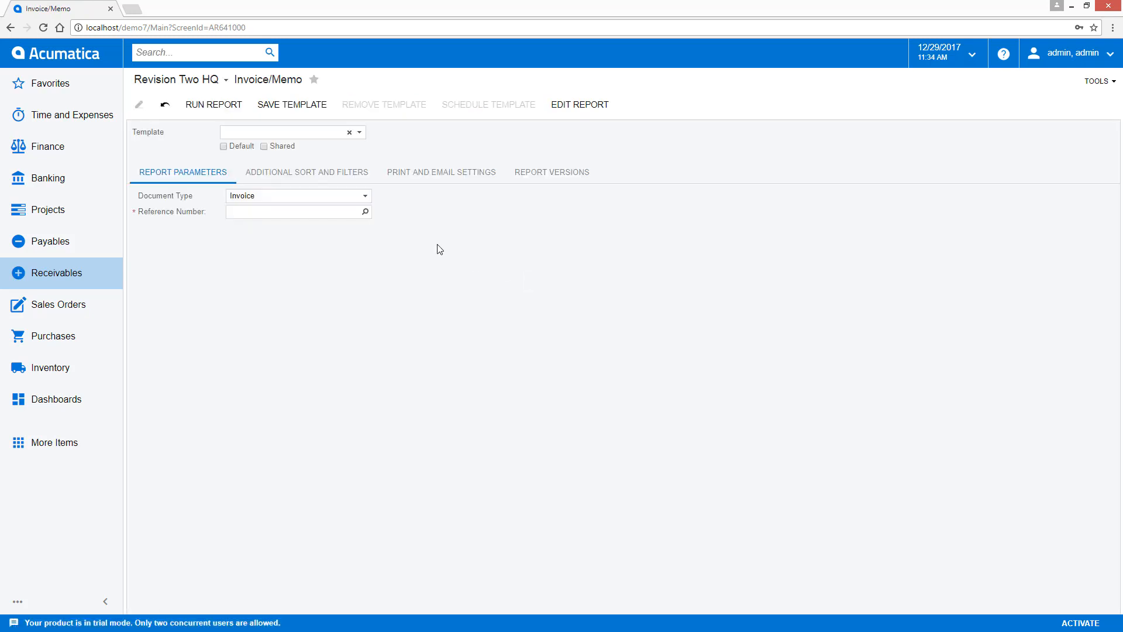
{"action": "left_click", "coordinate": [365, 212]}
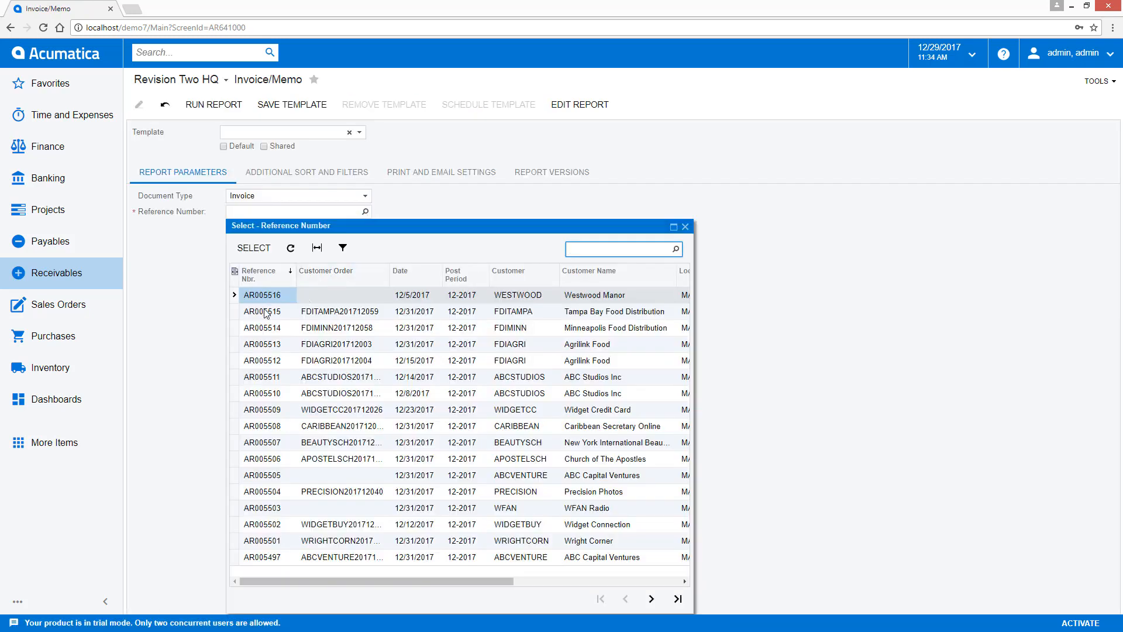
{"action": "double_click", "coordinate": [266, 311]}
{"action": "left_click", "coordinate": [214, 104]}
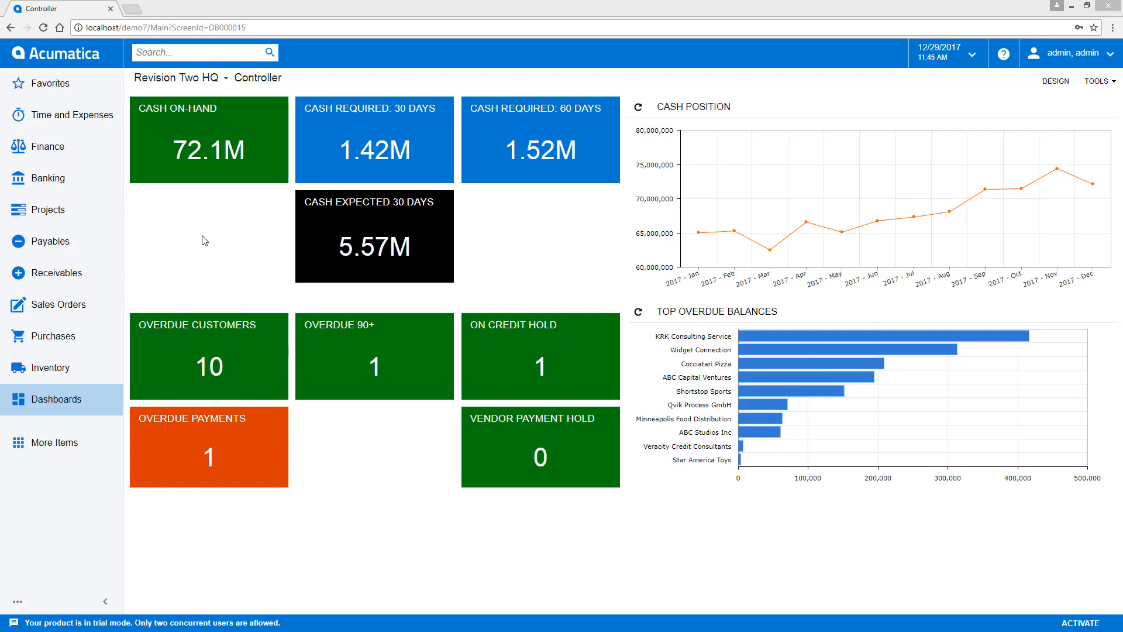
- Drill into the 60-day cash required figure on the Controller dashboard to view its vendor details
{"action": "left_click", "coordinate": [535, 155]}
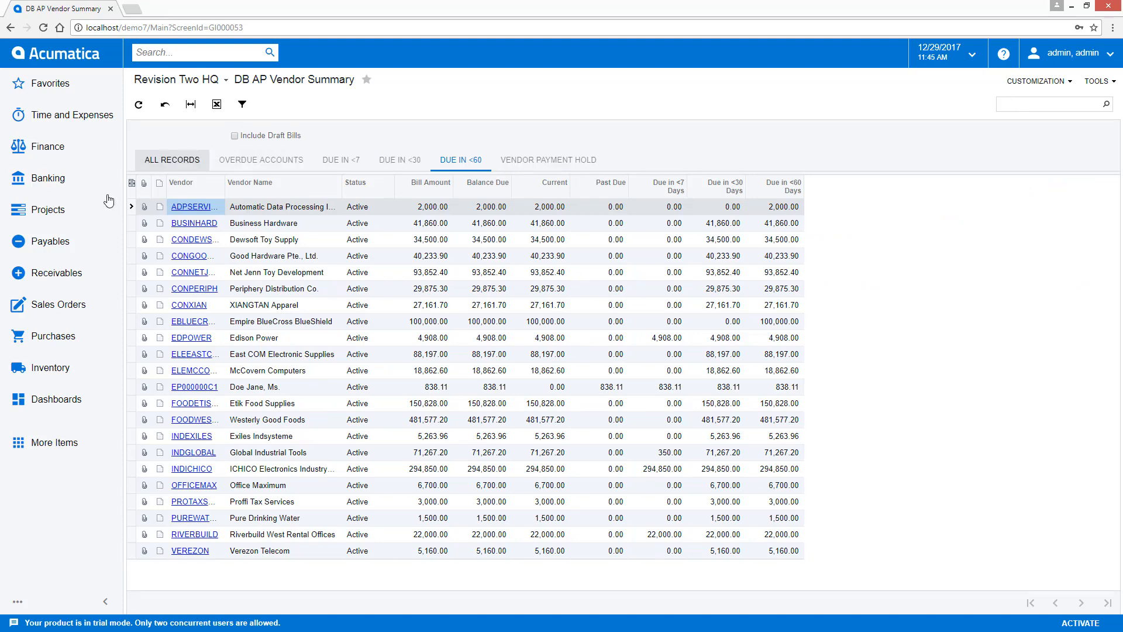
- On the Warehouse Manager dashboard, hide and restore the HQ Retail Warehouse series and zoom the On Time Shipping Ratio chart to 2013–2014
{"action": "left_click", "coordinate": [48, 404]}
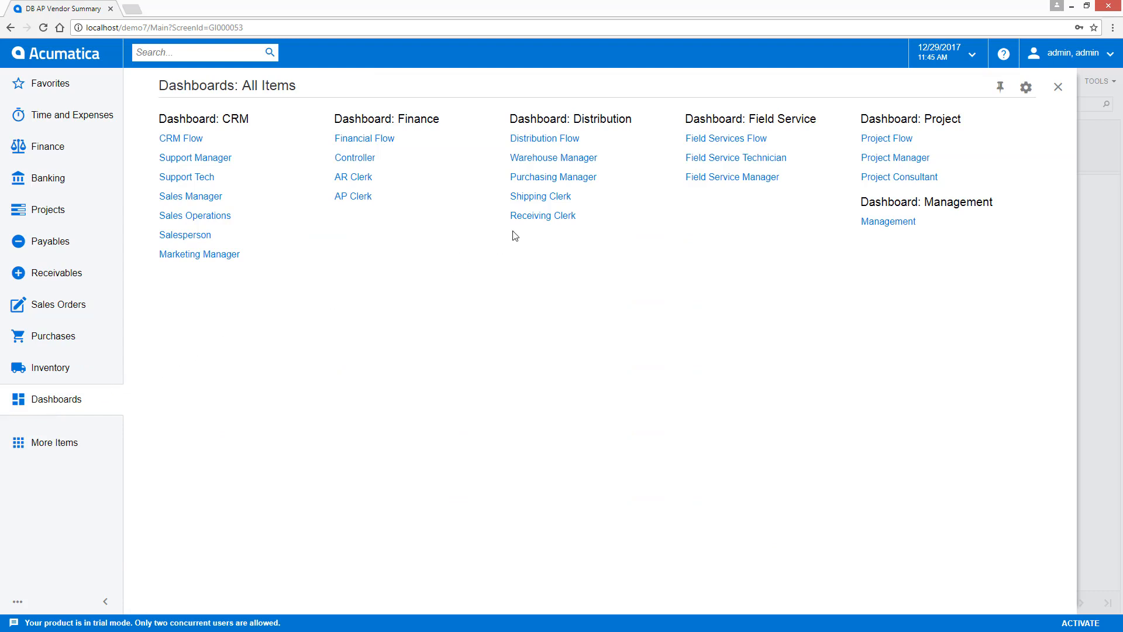
{"action": "left_click", "coordinate": [552, 159]}
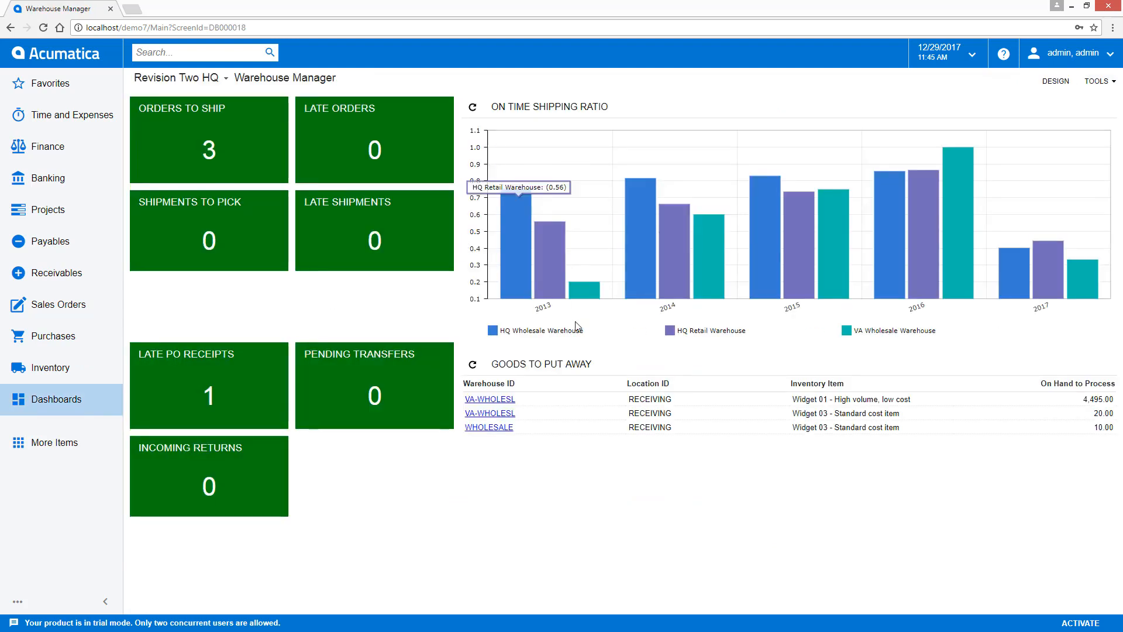
{"action": "left_click", "coordinate": [671, 331]}
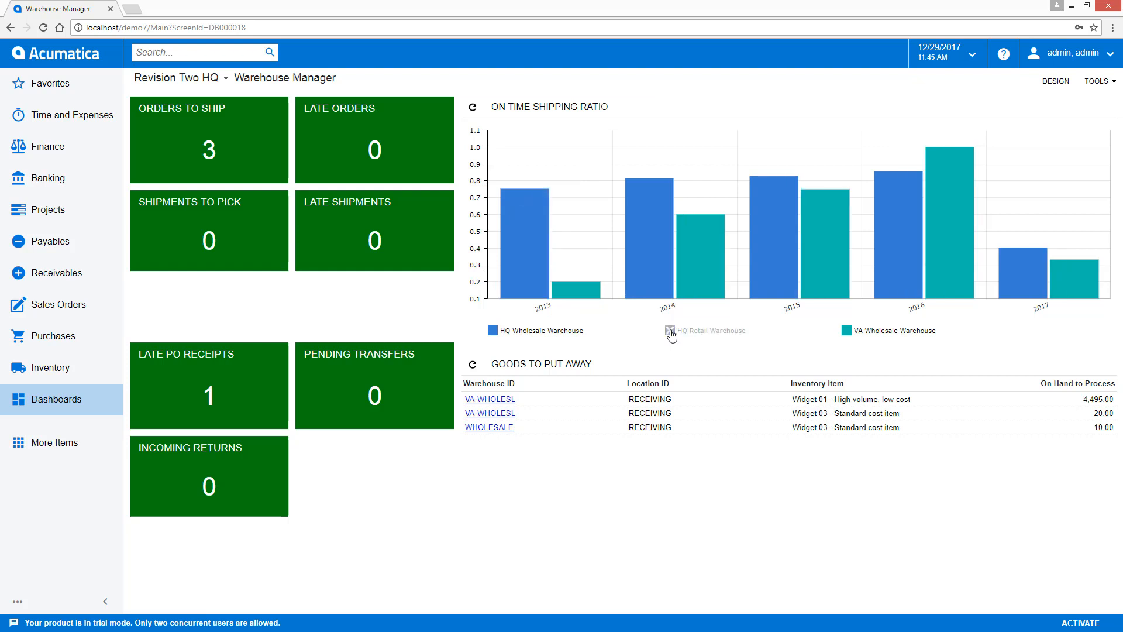
{"action": "left_click", "coordinate": [671, 331]}
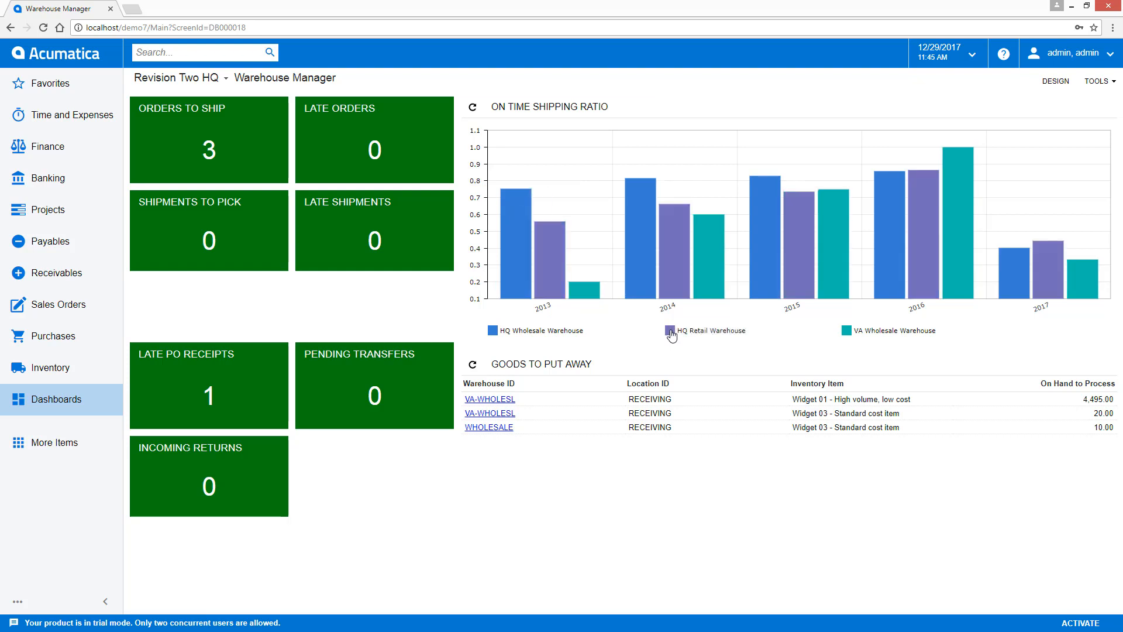
{"action": "left_click_drag", "start_coordinate": [550, 245], "coordinate": [685, 258]}
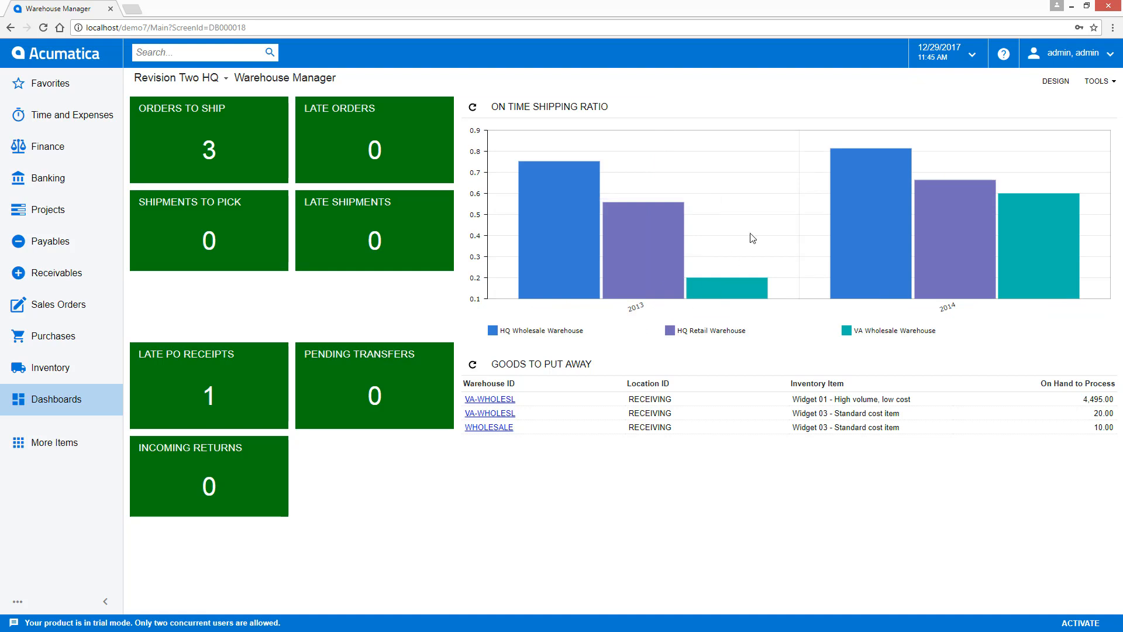
- In the Warehouse Manager dashboard's design mode, view the available widget types and swap the Incoming Returns tile with the Late PO Receipts tile
{"action": "left_click", "coordinate": [1057, 82]}
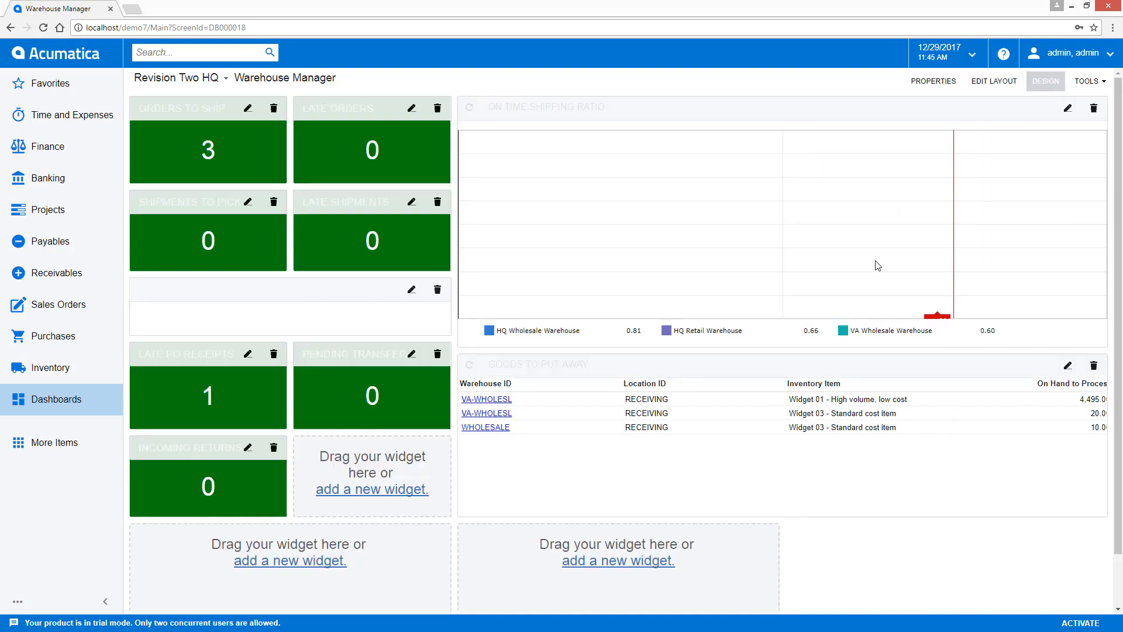
{"action": "left_click", "coordinate": [603, 564]}
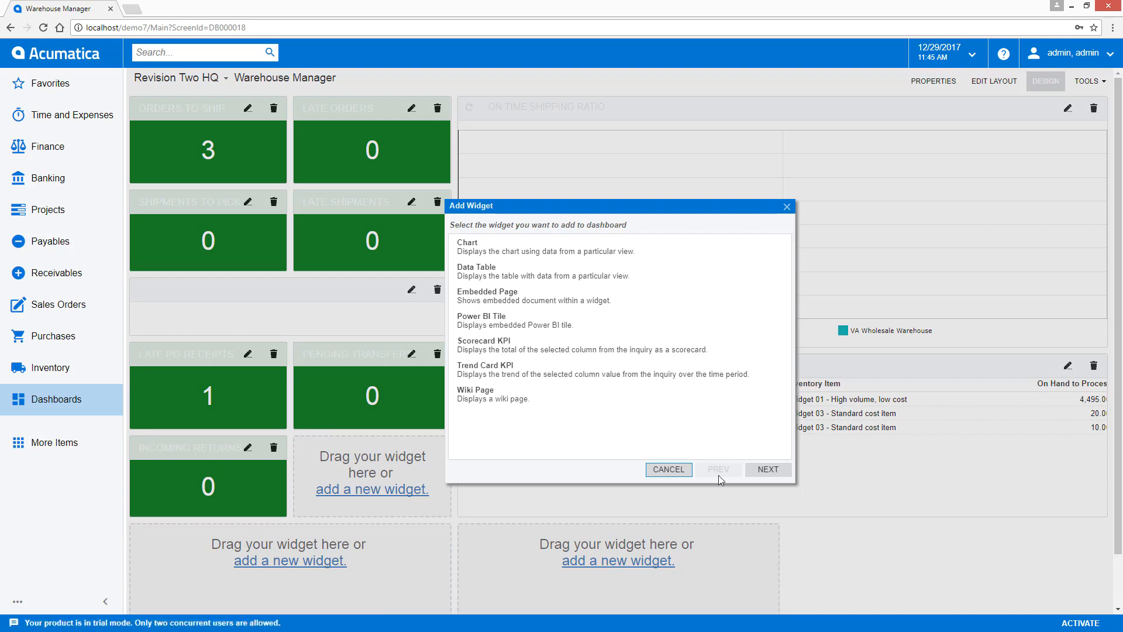
{"action": "left_click", "coordinate": [669, 469]}
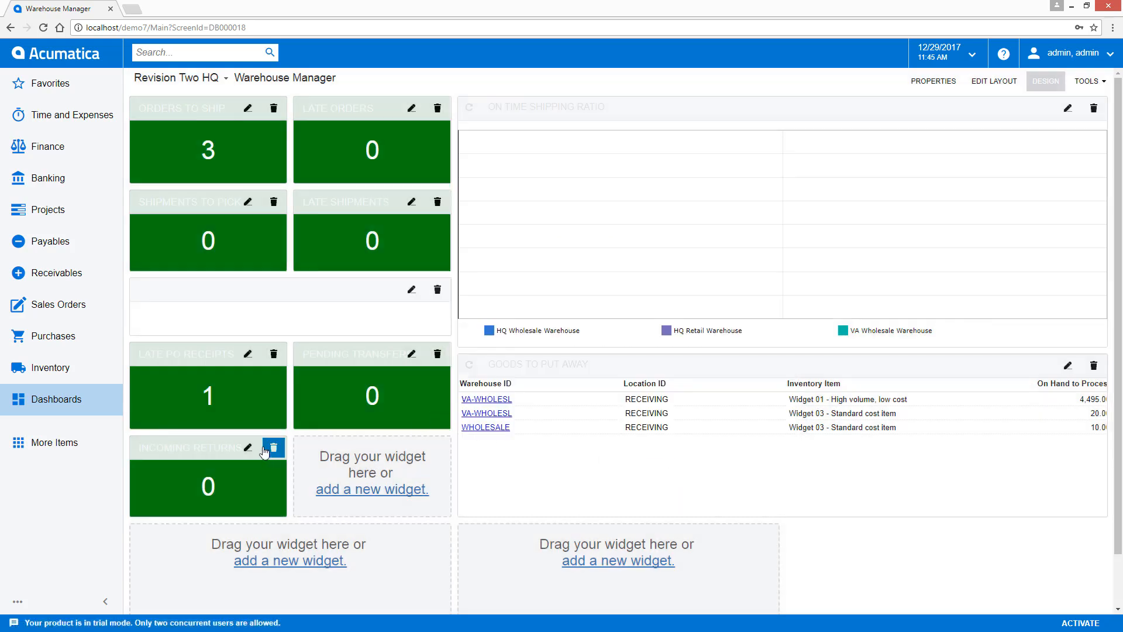
{"action": "left_click_drag", "start_coordinate": [188, 451], "coordinate": [188, 358]}
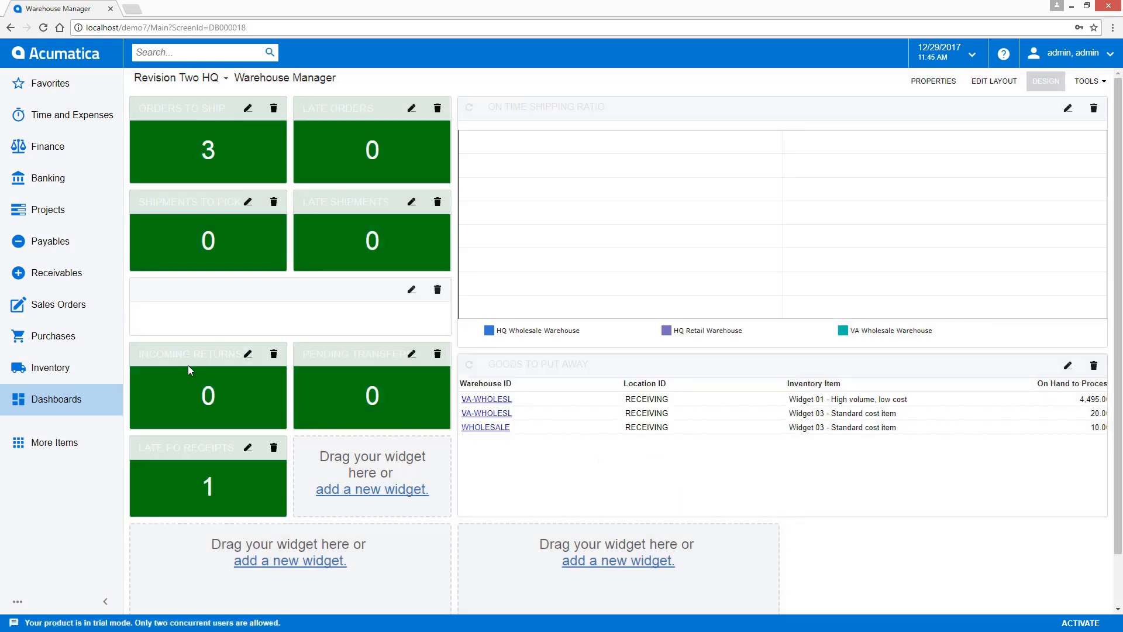
{"action": "left_click", "coordinate": [1053, 82]}
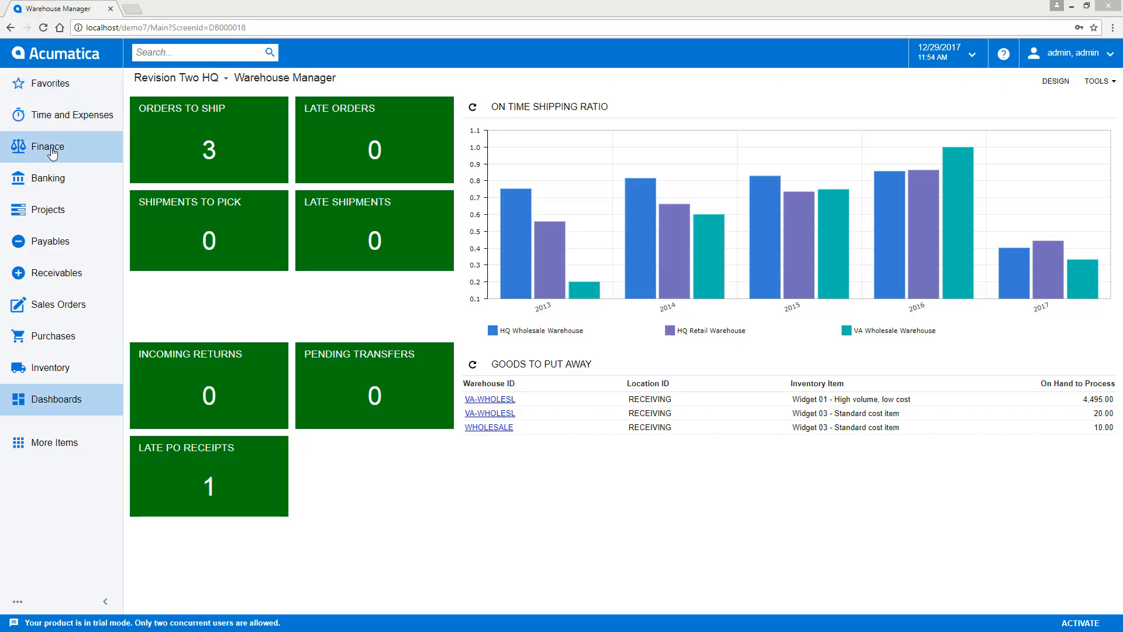
- Open General Ledger Preferences from the full list of Finance items
{"action": "left_click", "coordinate": [52, 151]}
{"action": "left_click", "coordinate": [430, 94]}
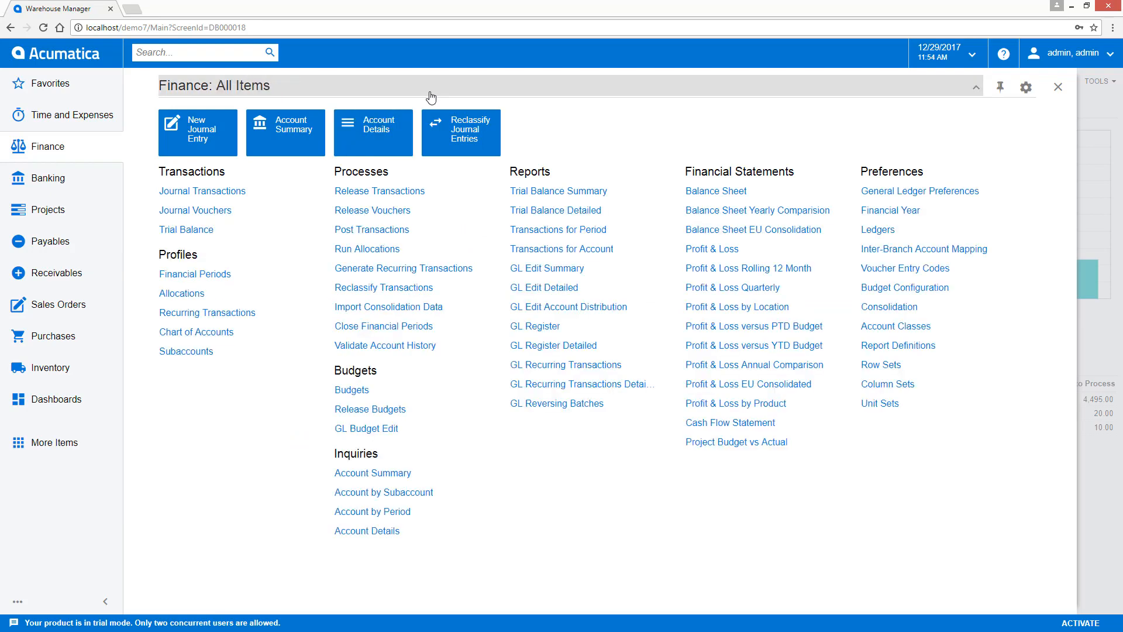
{"action": "left_click", "coordinate": [889, 193]}
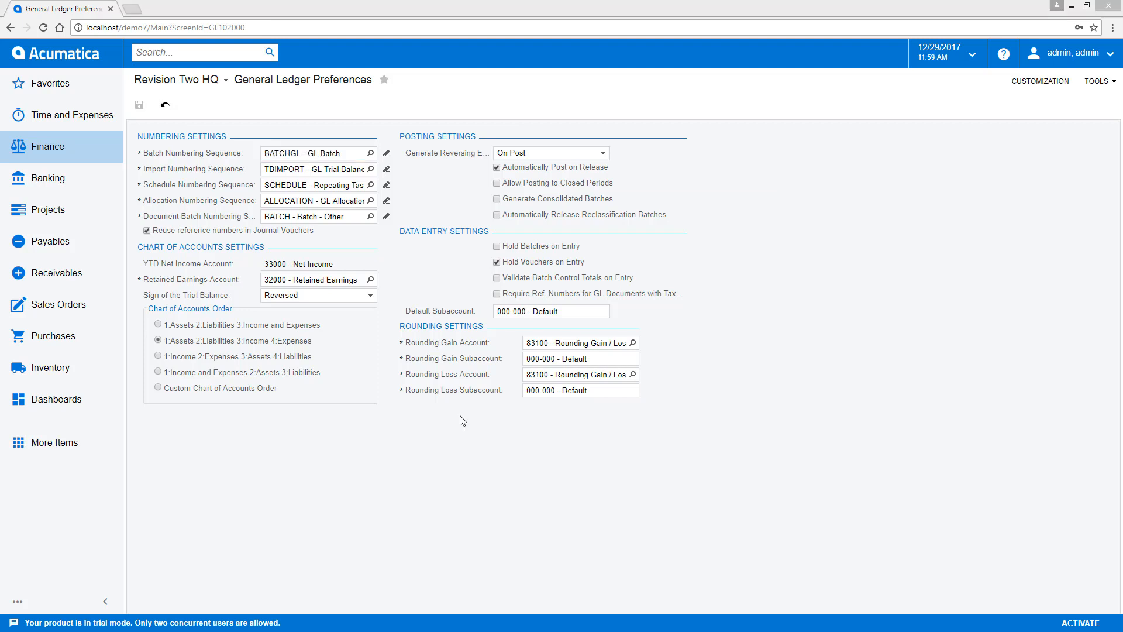
- Add General Ledger Preferences to the Finance Quick Menu and leave the menu configuration
{"action": "left_click", "coordinate": [39, 149]}
{"action": "left_click", "coordinate": [1026, 87]}
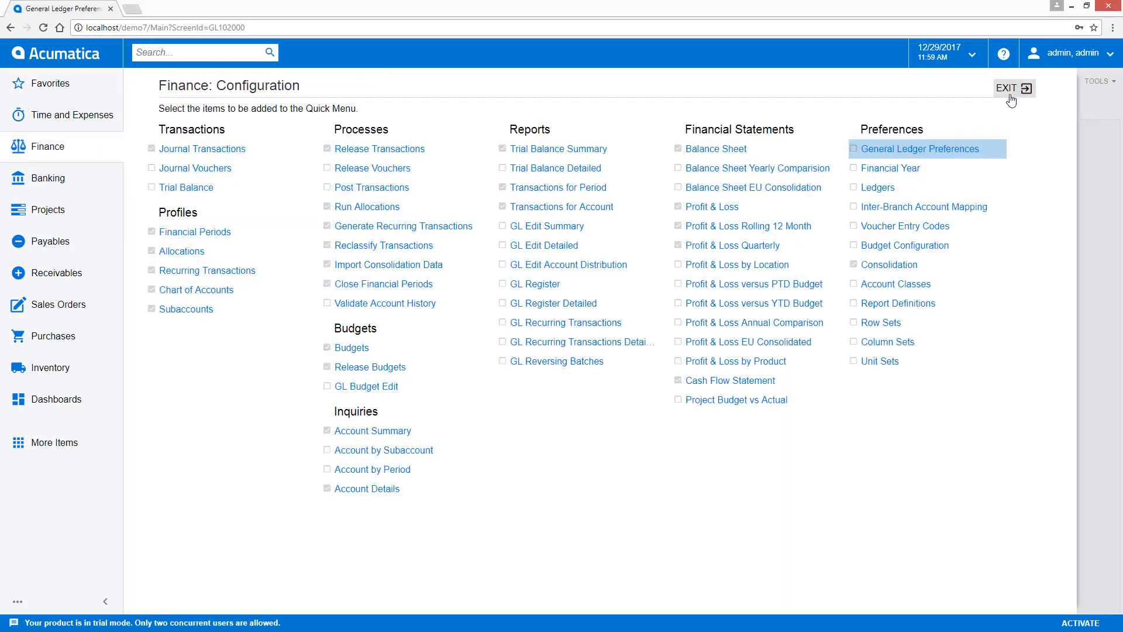
{"action": "left_click", "coordinate": [853, 150]}
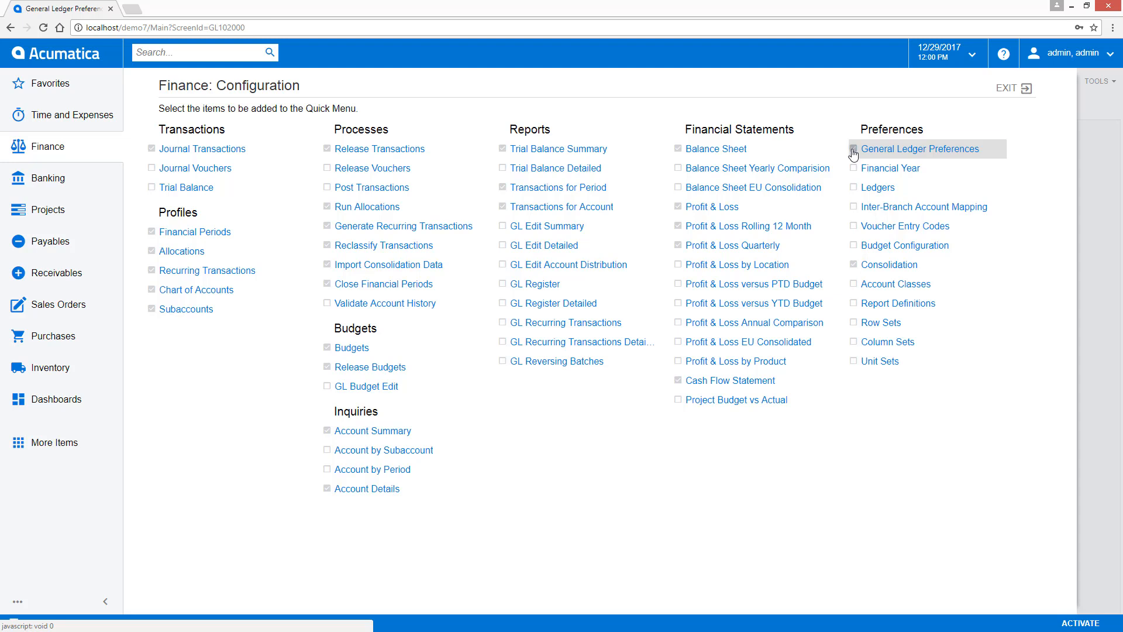
{"action": "left_click", "coordinate": [1003, 93]}
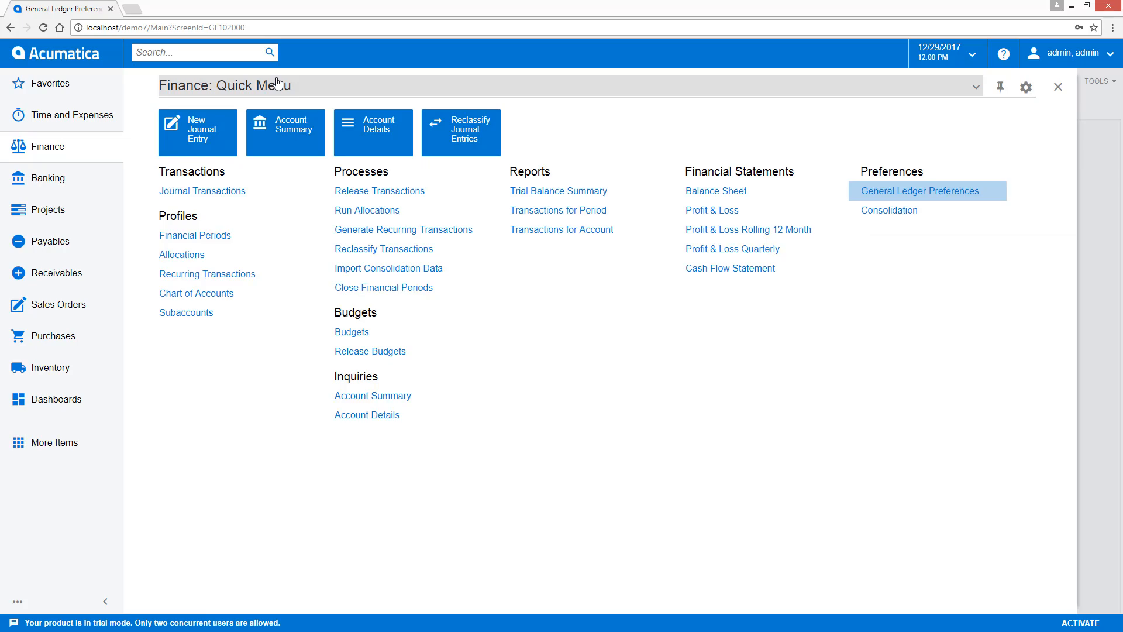